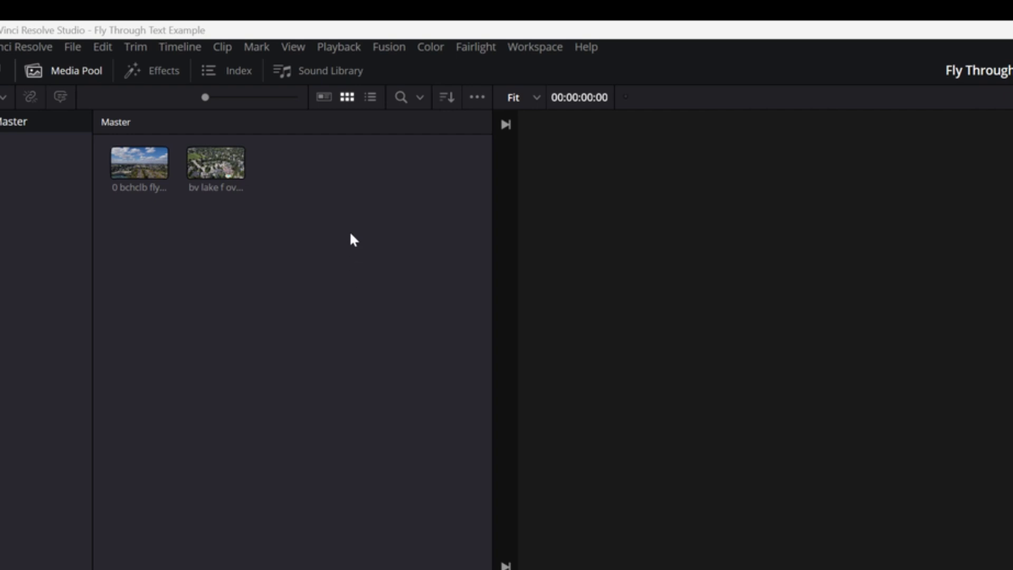
Show the Master bin's two imported drone clips as a detailed list
left_click(370, 97)
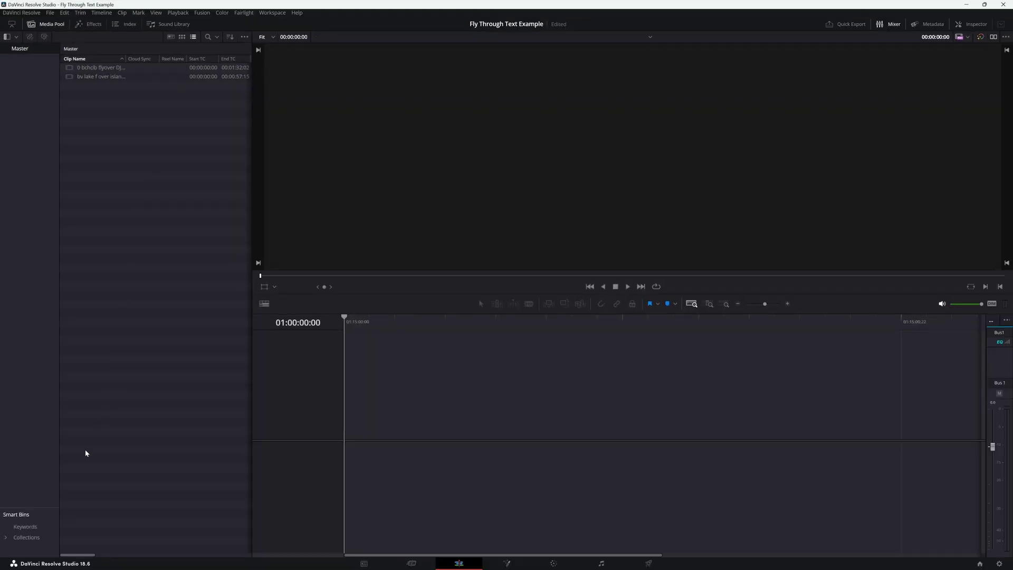
Set the project's timeline frame rate to 29.97 in Project Settings and save
left_click_drag(77, 554, 126, 557)
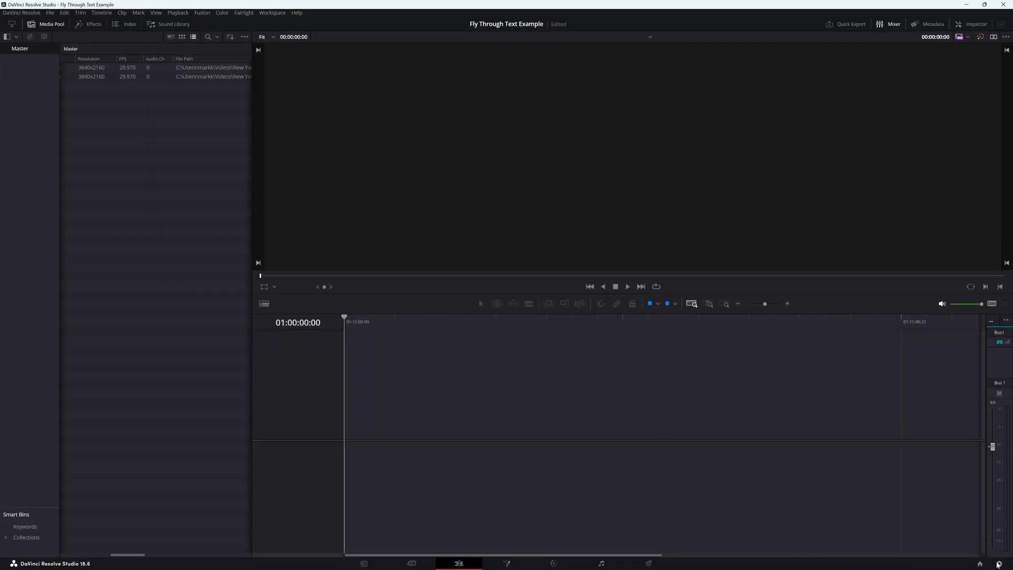
left_click(999, 564)
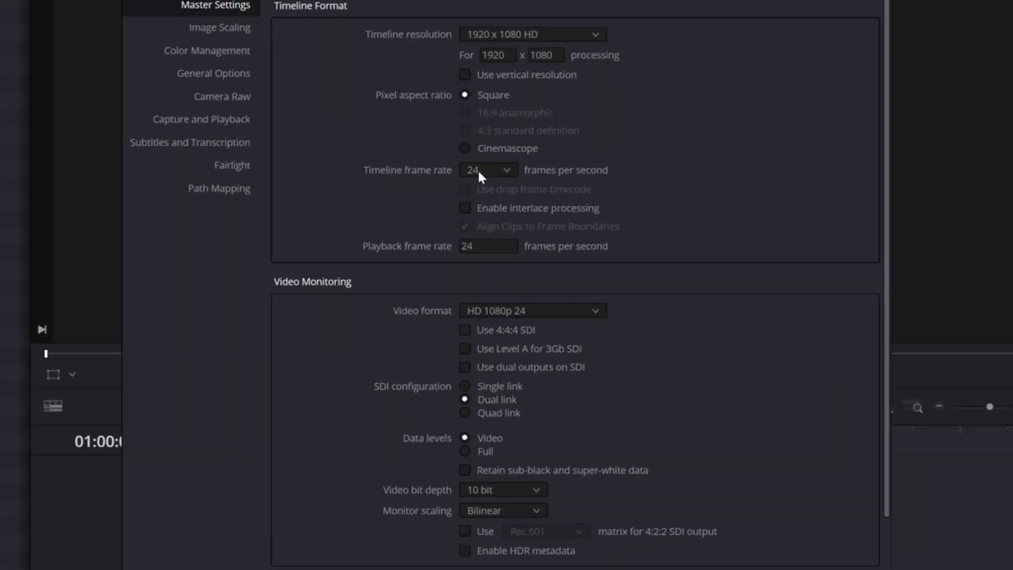
left_click(504, 172)
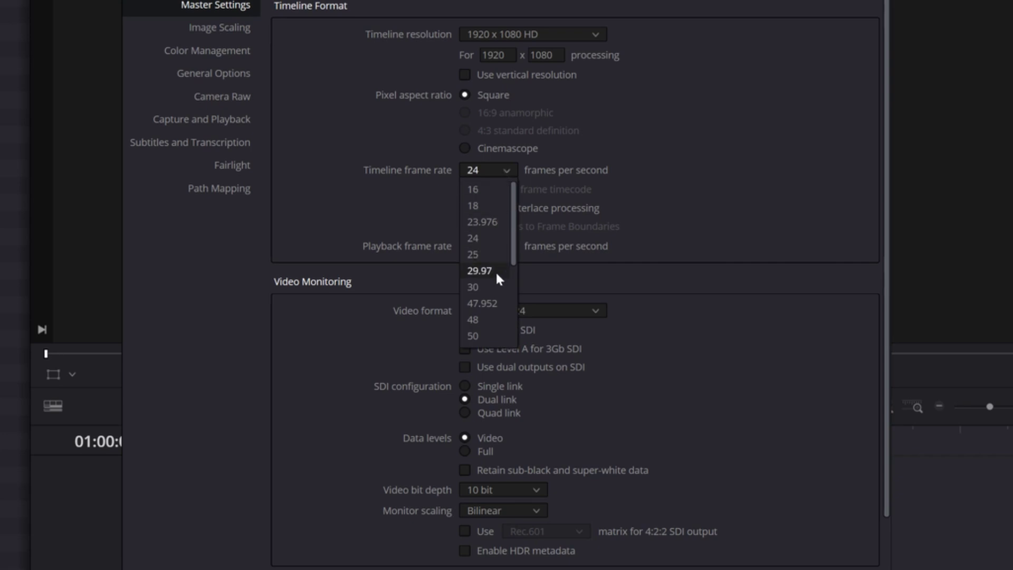
left_click(496, 270)
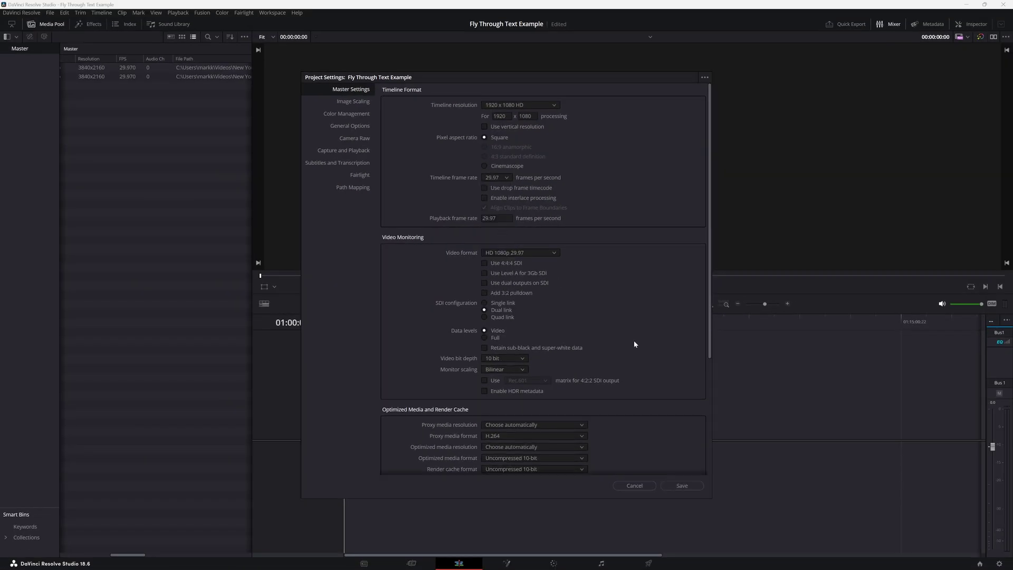
left_click(688, 487)
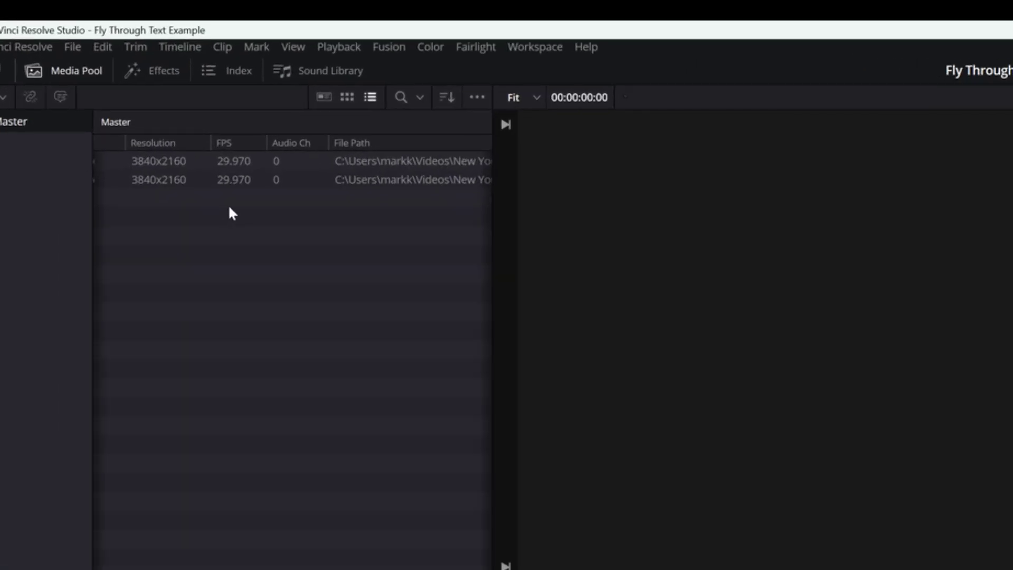
Check the second drone clip's 29.970 fps attributes and close them without changes
left_click(127, 77)
right_click(234, 179)
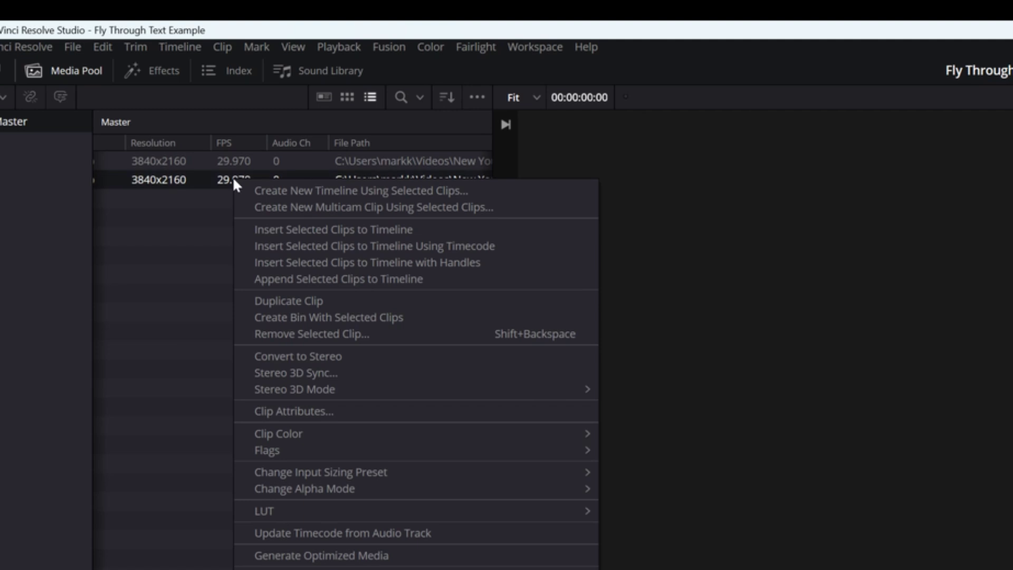
left_click(261, 412)
left_click(523, 143)
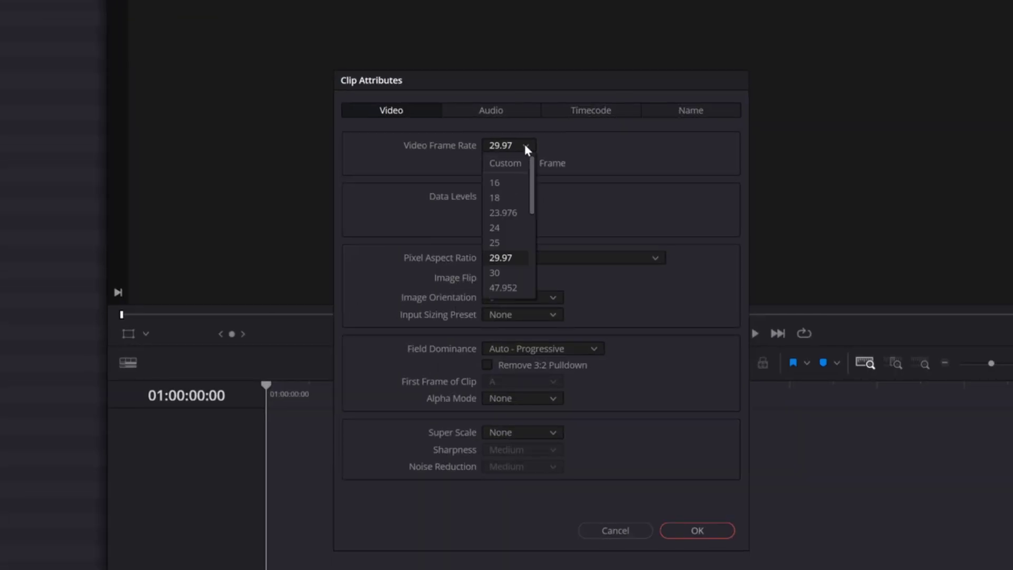
mouse_move(530, 179)
left_mouse_down()
mouse_move(534, 266)
mouse_move(531, 180)
left_mouse_up()
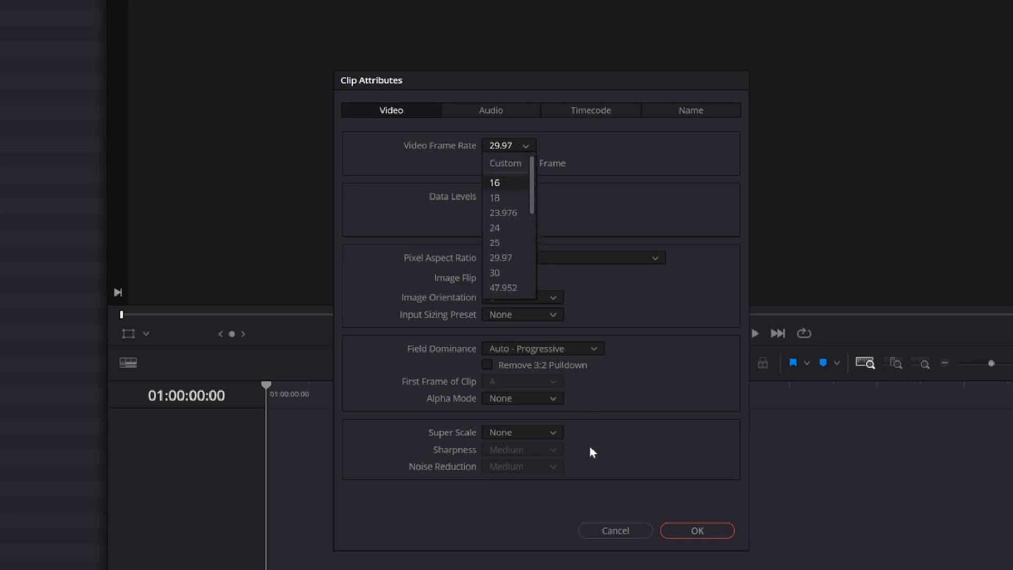
left_click(606, 531)
left_click(606, 530)
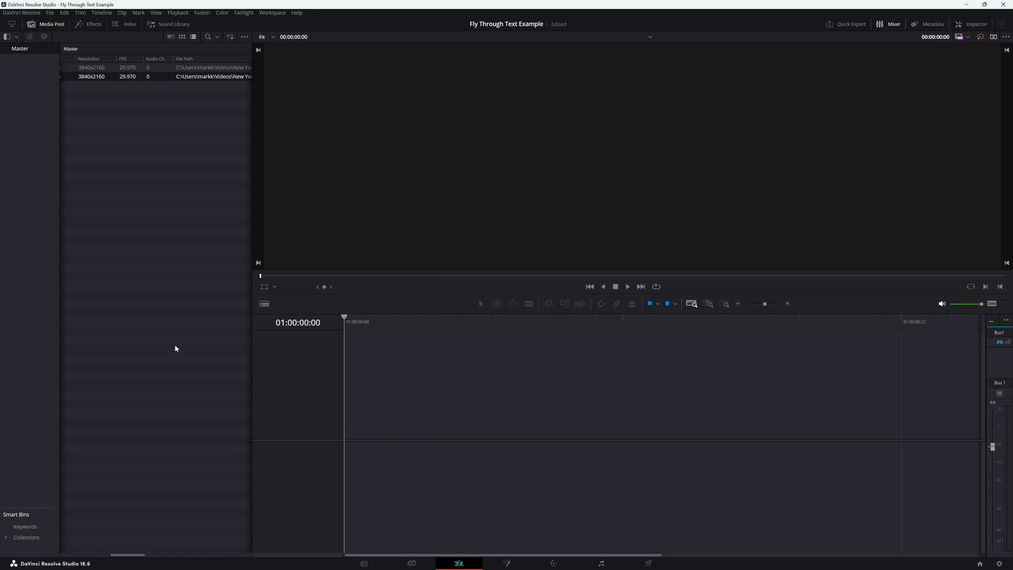
Put bv lake f over island1.MP4 on a new timeline, trim it to 00:00:37:12, and preview it
left_click(182, 37)
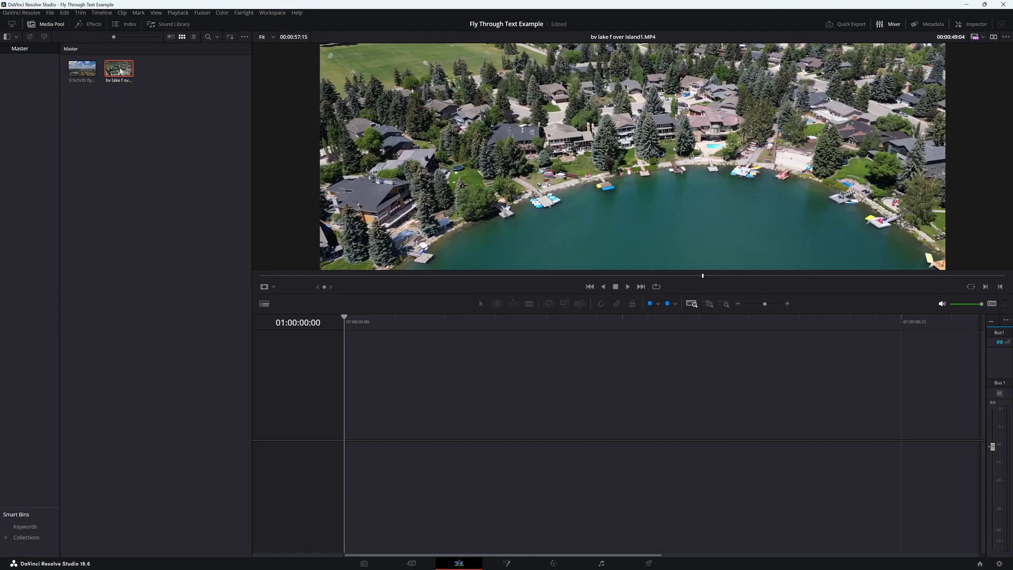
left_click_drag(119, 69, 403, 429)
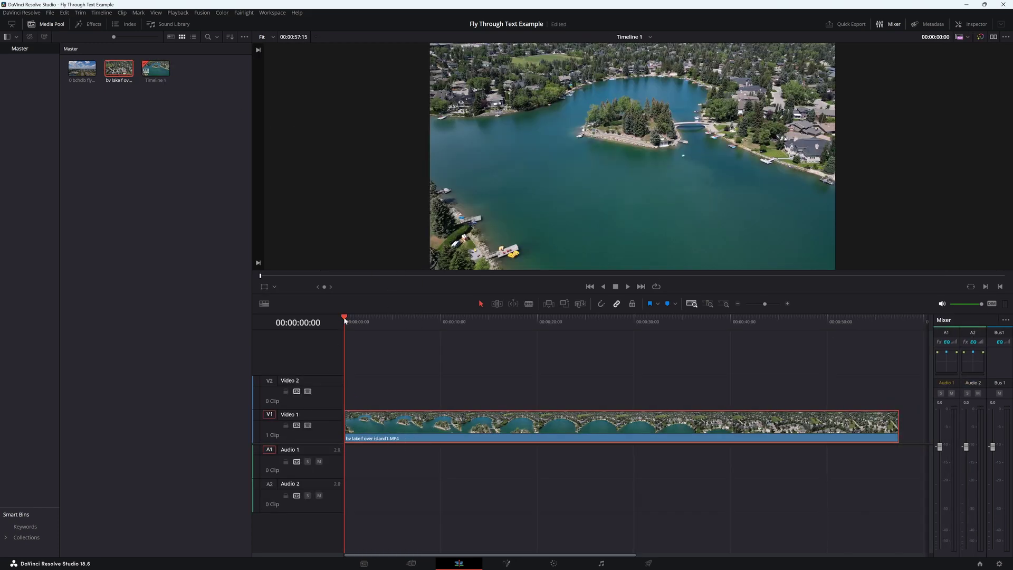
left_click_drag(335, 347, 704, 369)
left_click_drag(901, 430, 703, 443)
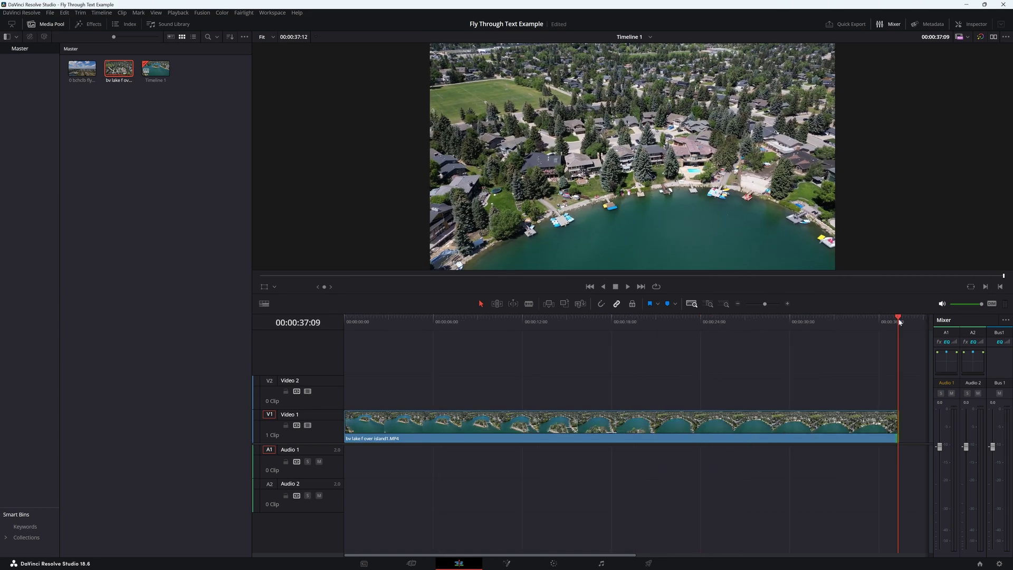
left_click_drag(900, 322, 357, 353)
left_click(629, 287)
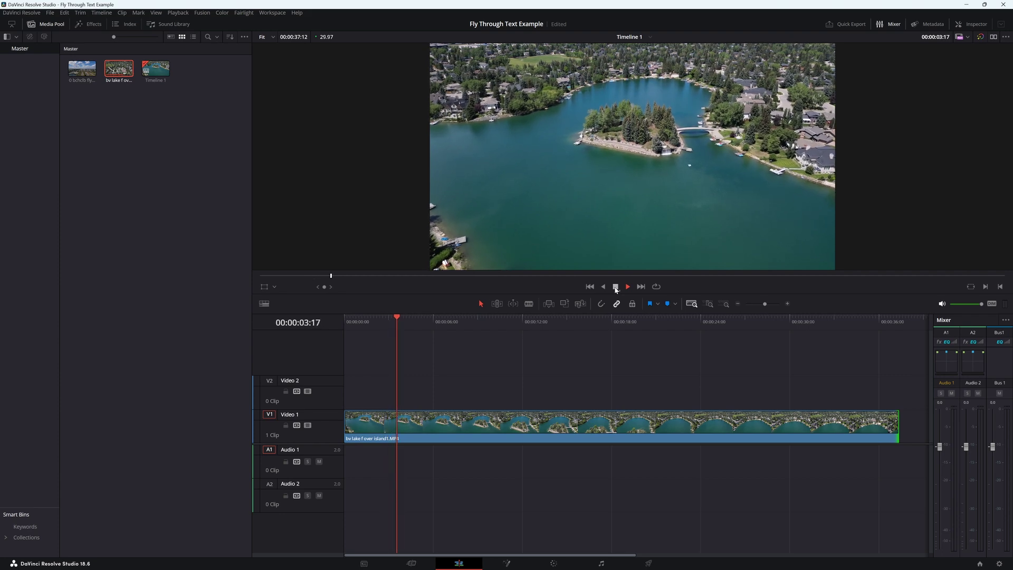
left_click(615, 286)
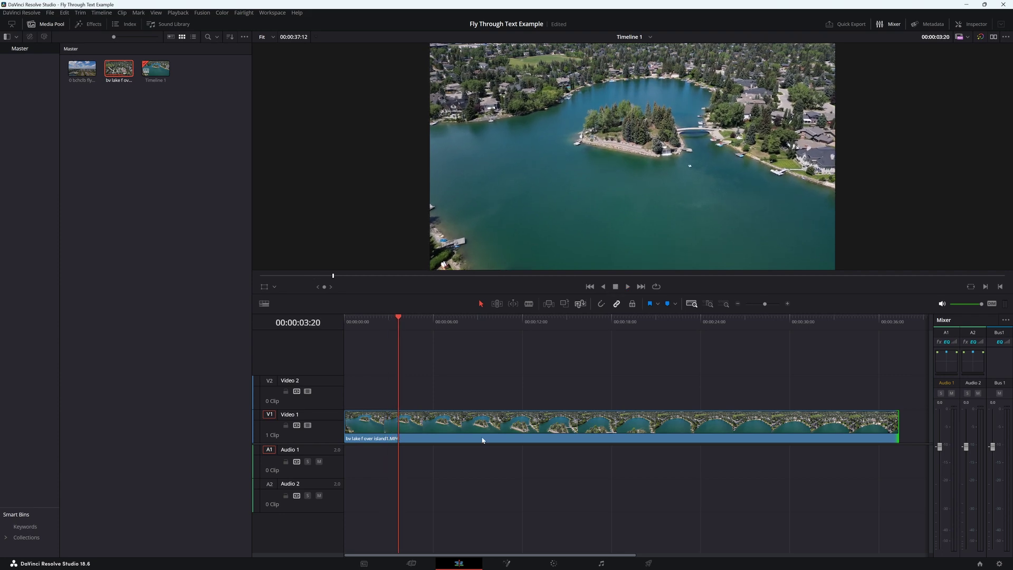
Retime the lake clip to 200% speed, save, and preview the 00:00:18:21 result
right_click(541, 425)
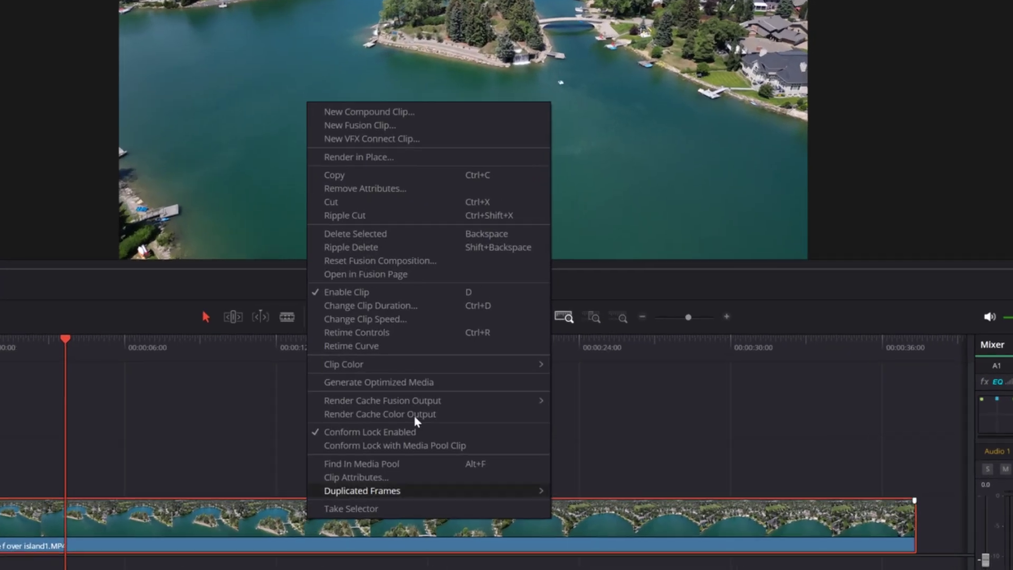
left_click(357, 333)
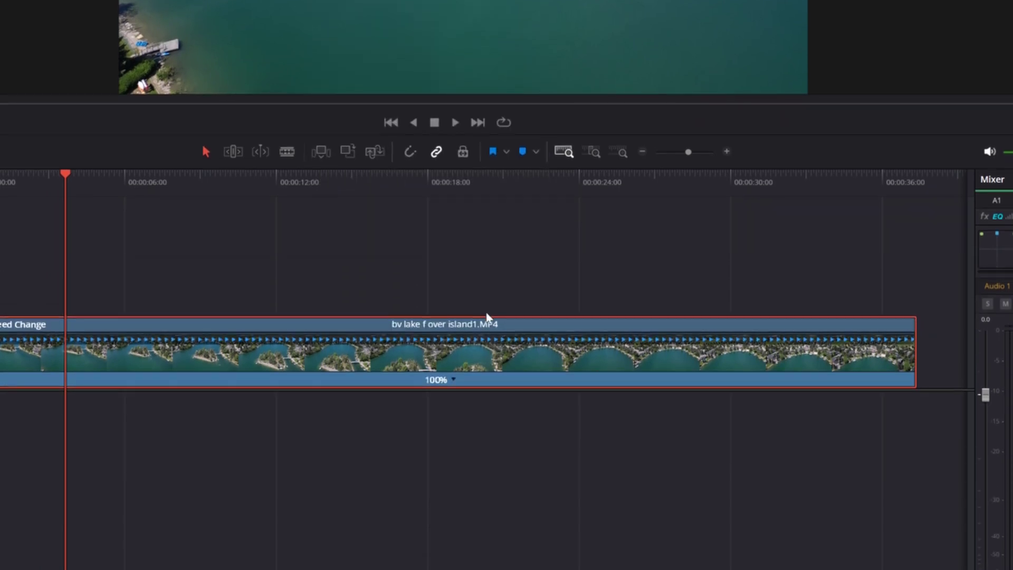
left_click(455, 382)
mouse_move(515, 433)
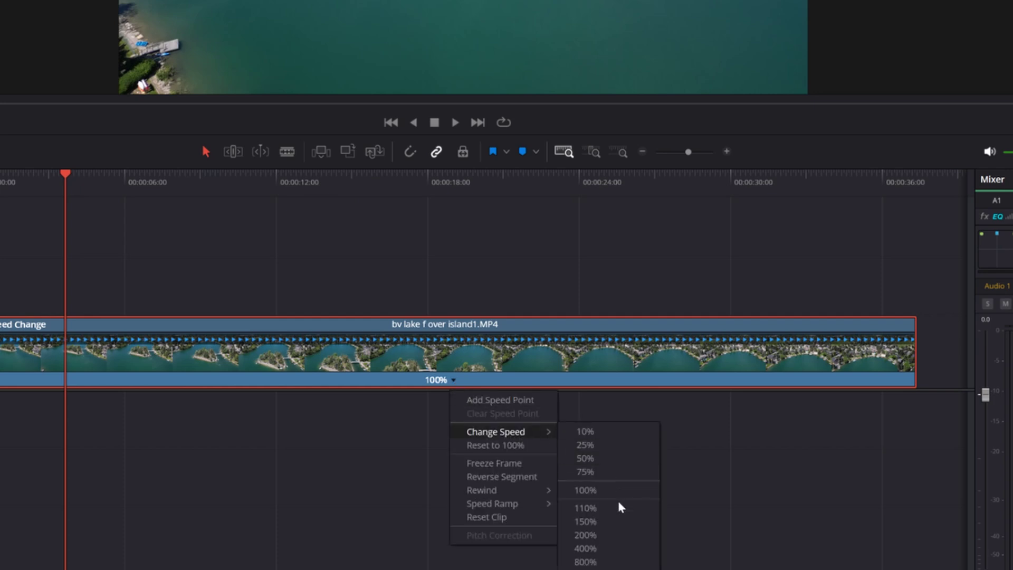
left_click(585, 535)
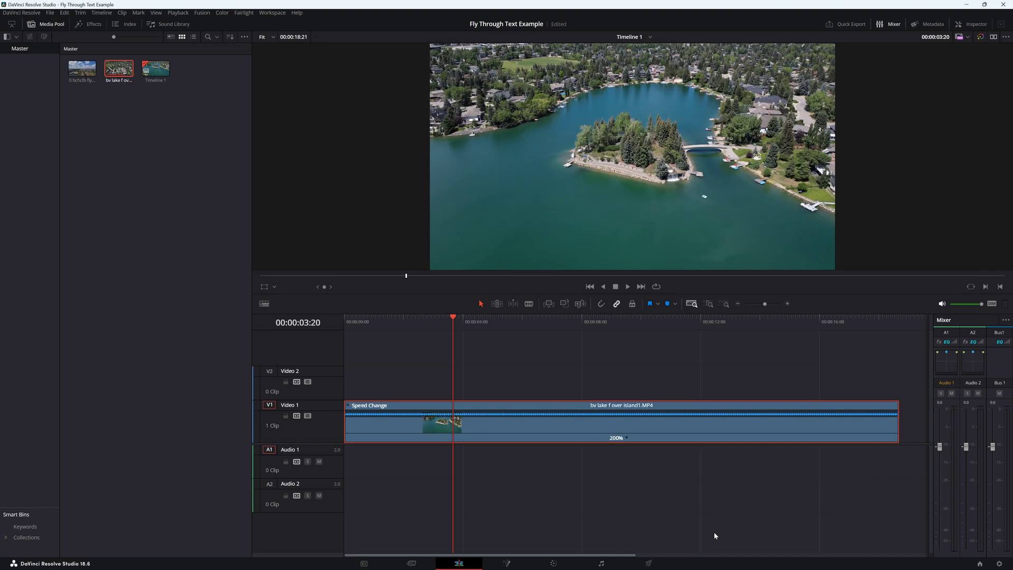
key("ctrl+s")
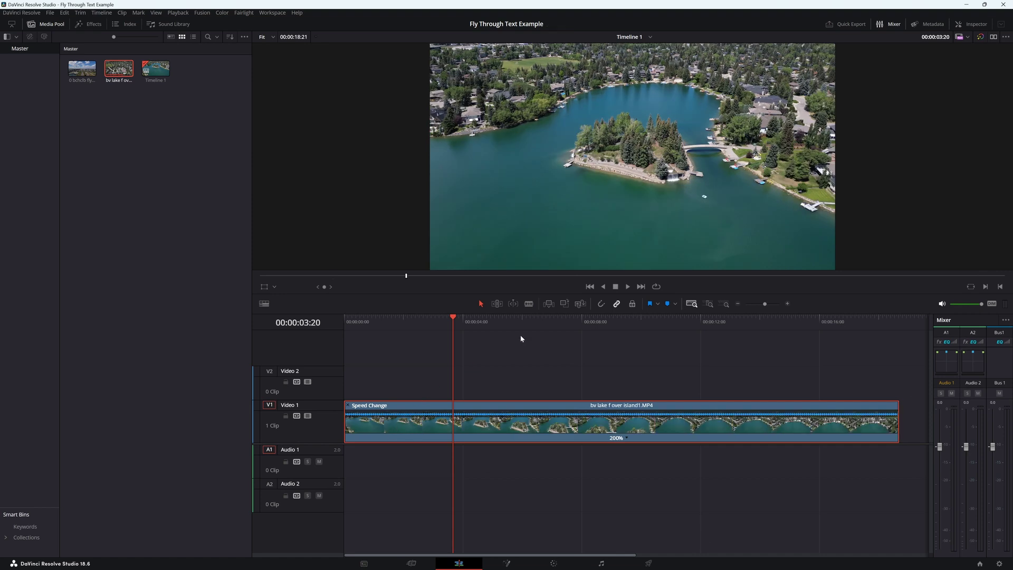
left_click(628, 286)
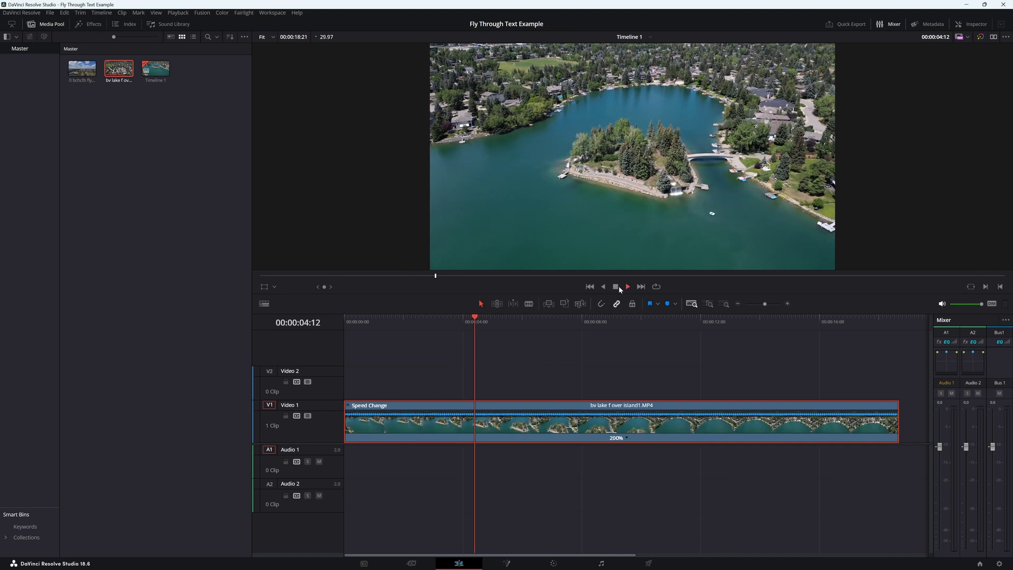
left_click(616, 287)
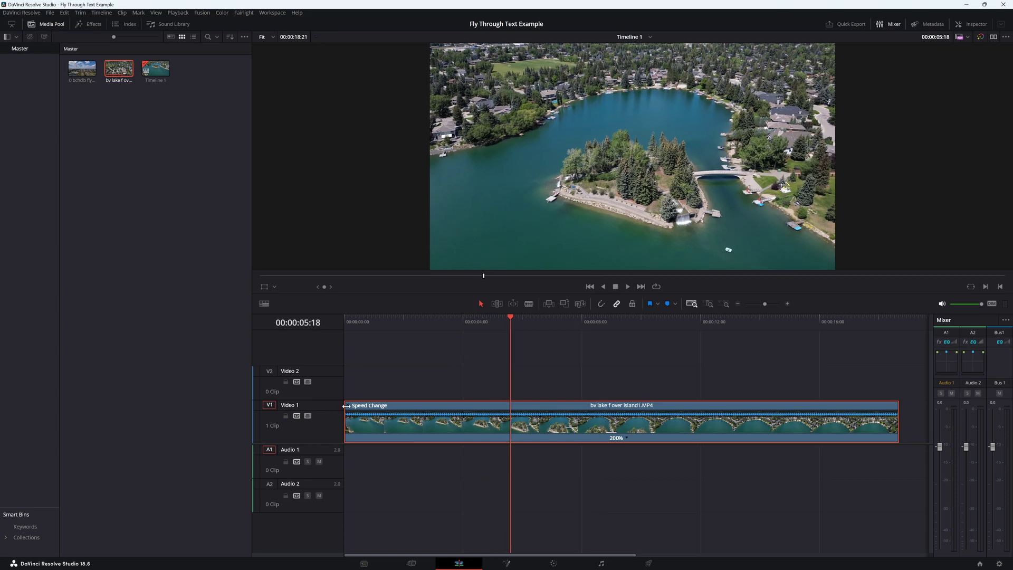
left_click(348, 405)
key("Home")
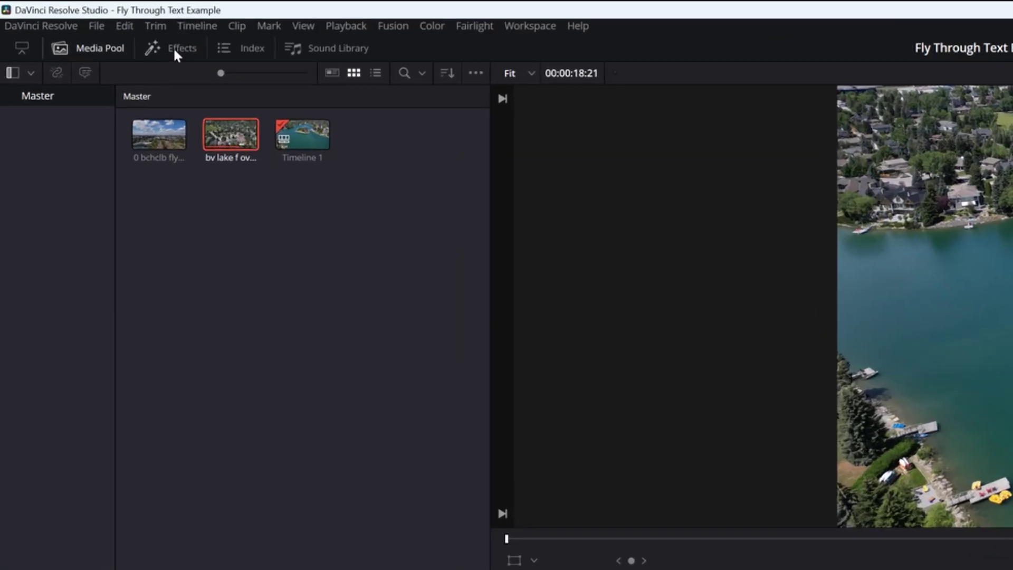
Add a Text+ title from the Titles library onto Video 2 at the timeline start
left_click(174, 47)
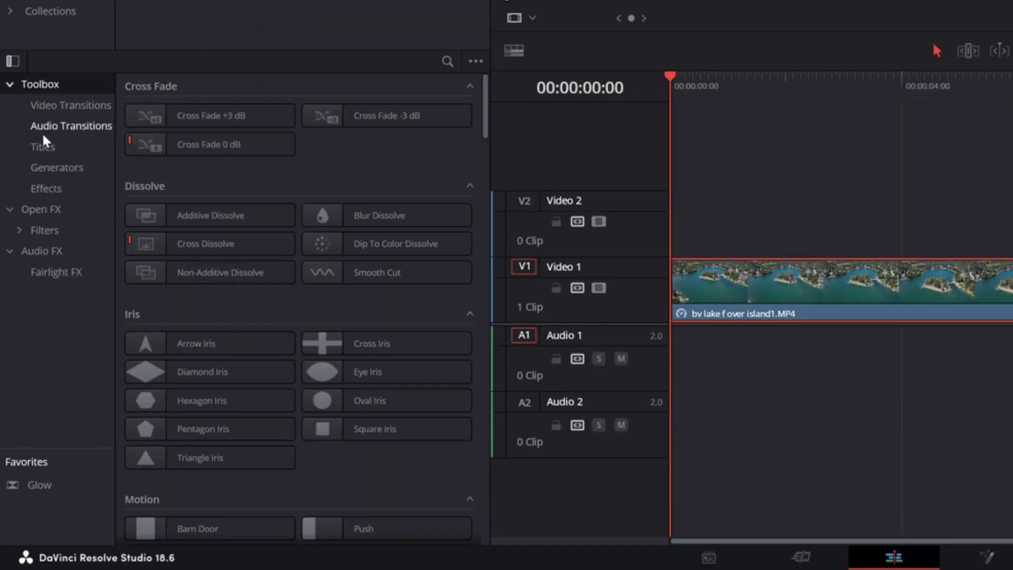
left_click(32, 144)
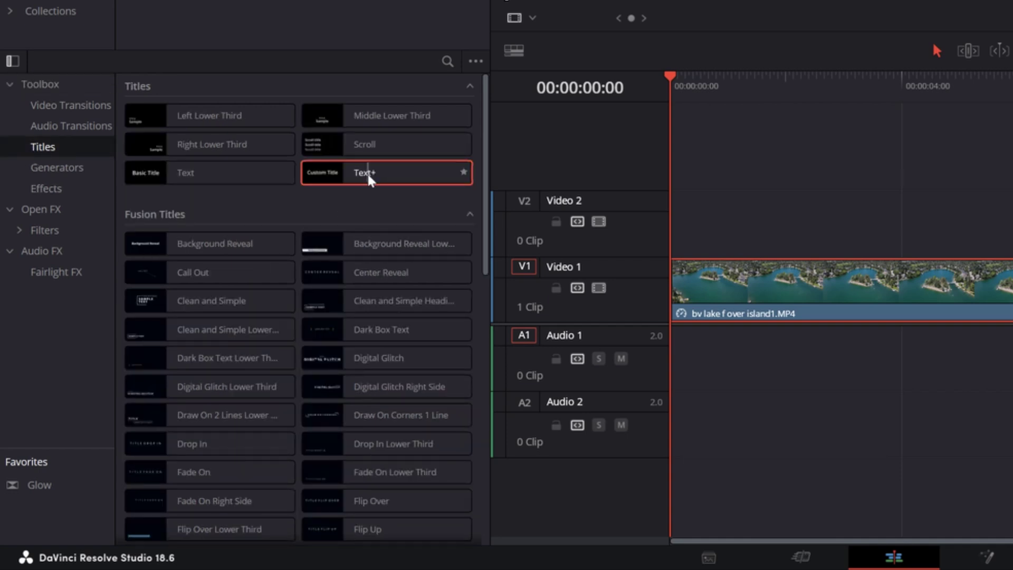
left_click_drag(368, 174, 713, 200)
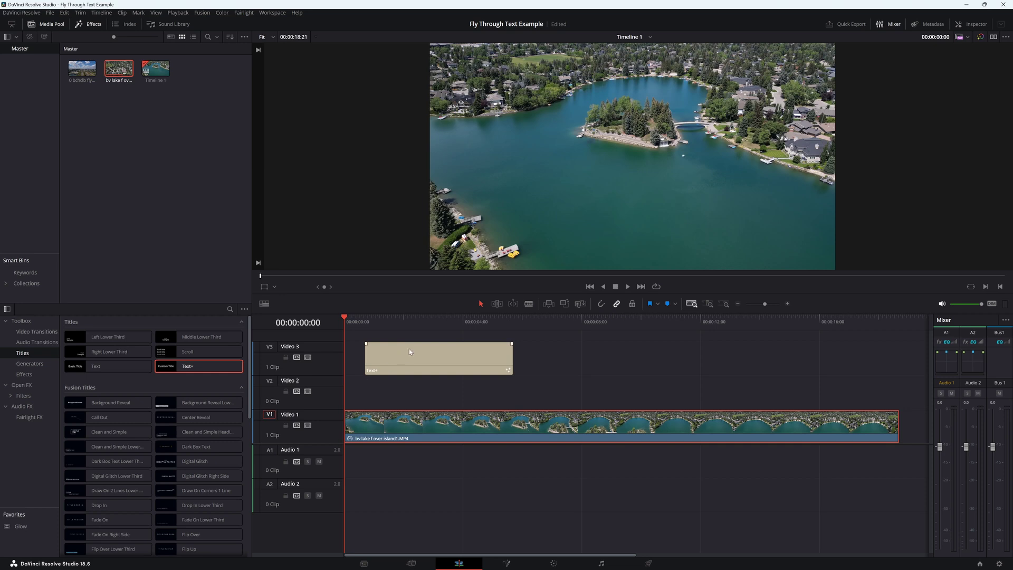
left_click_drag(410, 351, 377, 385)
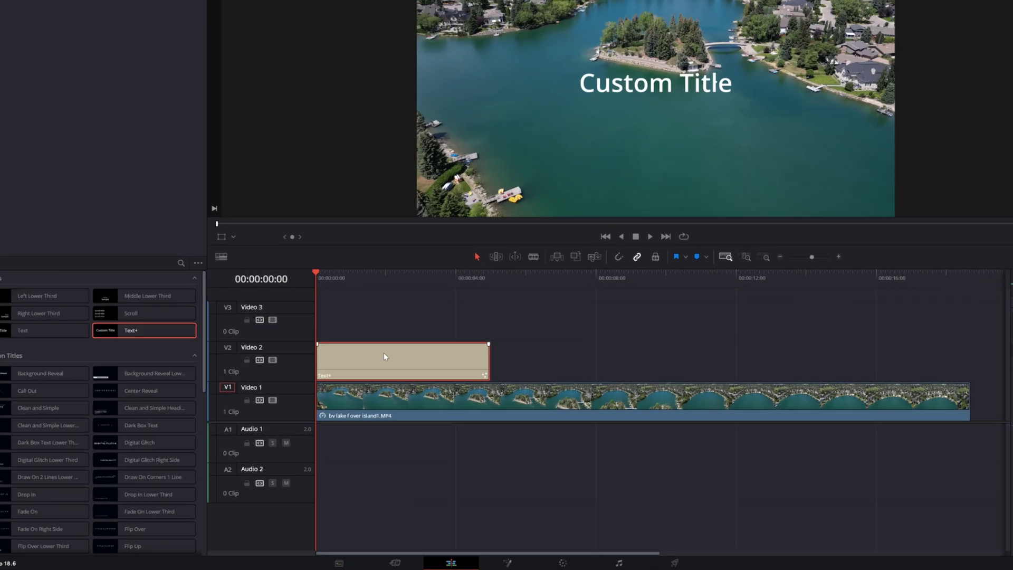
Change the Text+ title's clip duration to 00:00:04:00
right_click(387, 384)
left_click(422, 496)
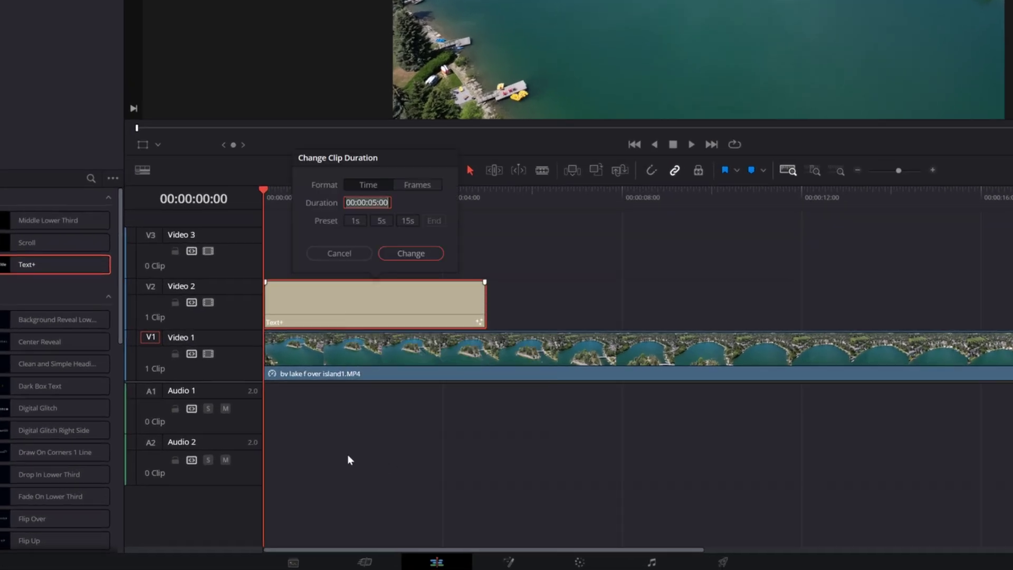
left_click(377, 202)
key("BackSpace")
type("4")
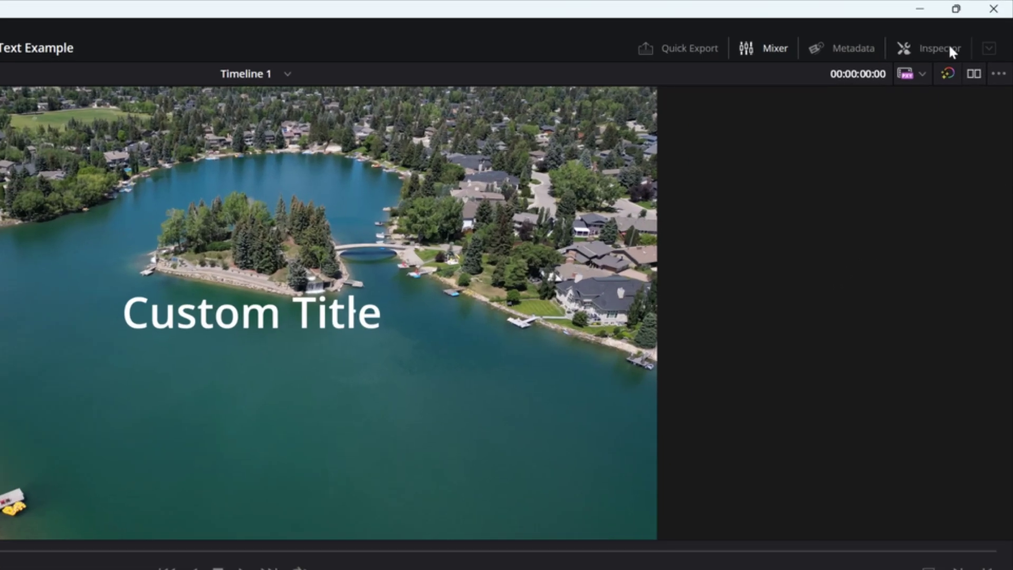
Replace the title's Custom Title text with INTRO in the Inspector
left_click(943, 48)
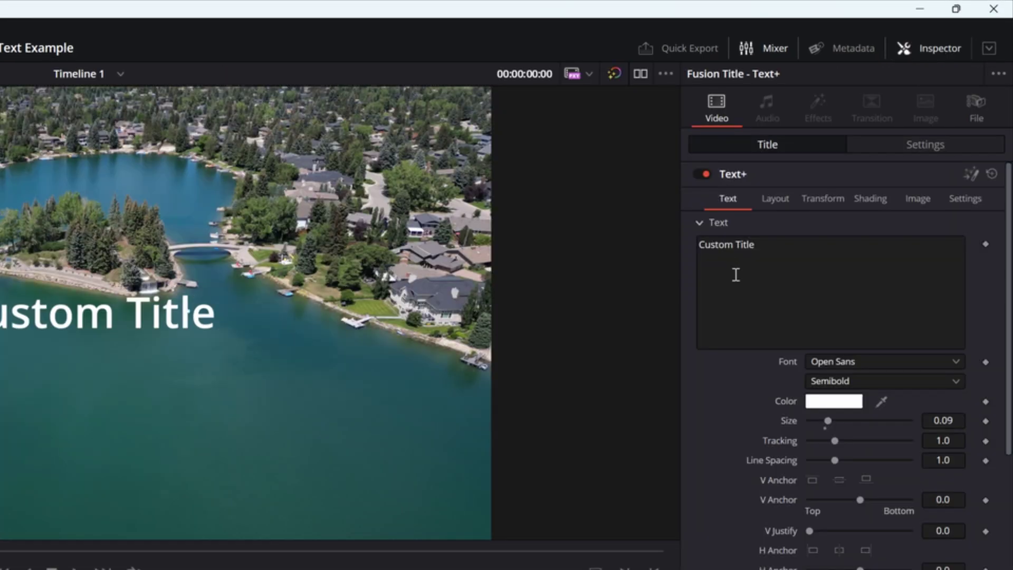
left_click(775, 253)
key("BackSpace")
key("BackSpace")
key("BackSpace")
key("BackSpace")
key("BackSpace")
key("BackSpace")
key("BackSpace")
key("BackSpace")
key("BackSpace")
key("BackSpace")
key("BackSpace")
key("BackSpace")
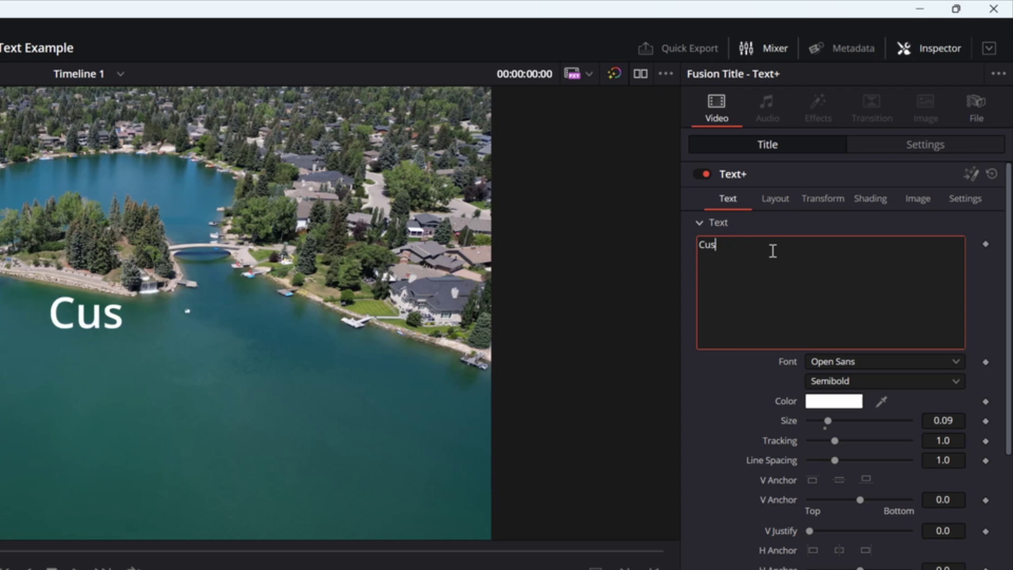
type("INTRO")
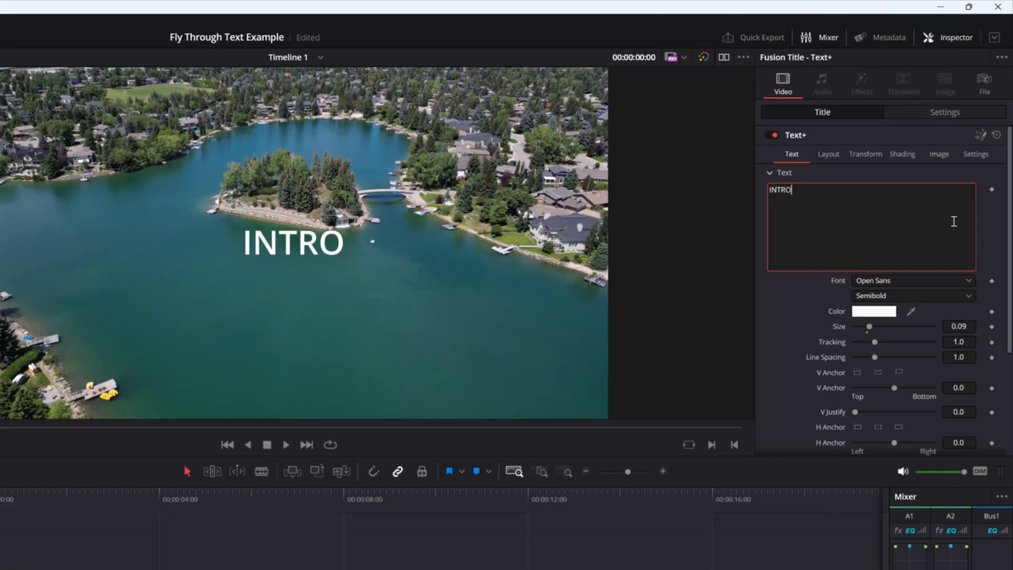
Set the INTRO font to Tahoma Bold and enlarge it to size 0.3543
left_click(968, 271)
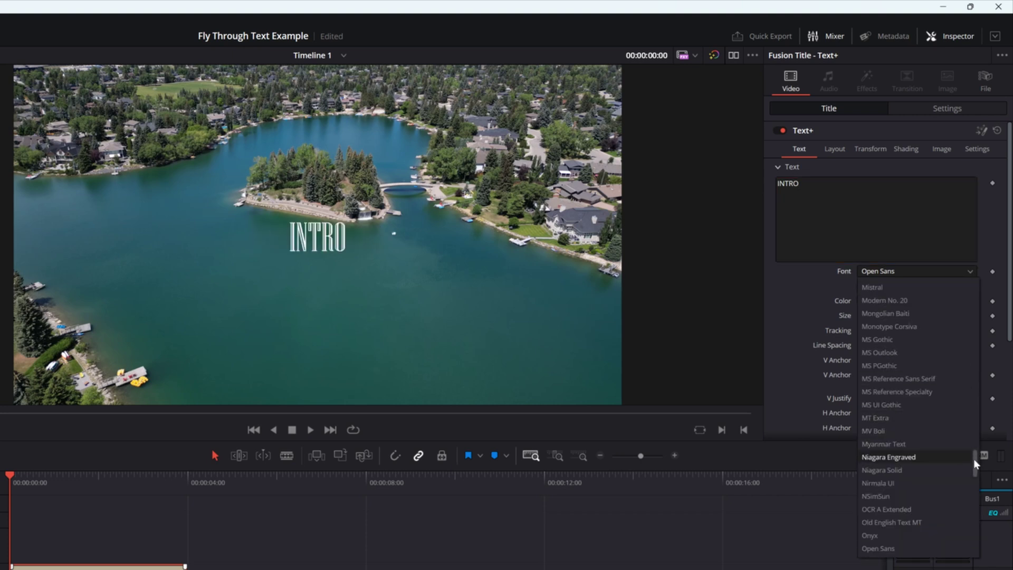
scroll(976, 508, "down", 3)
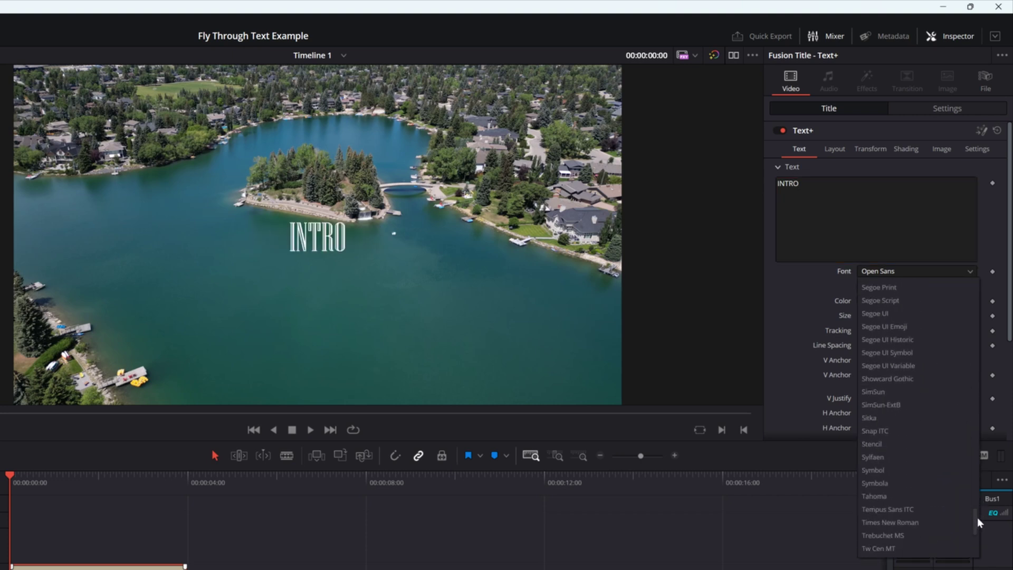
left_click(874, 496)
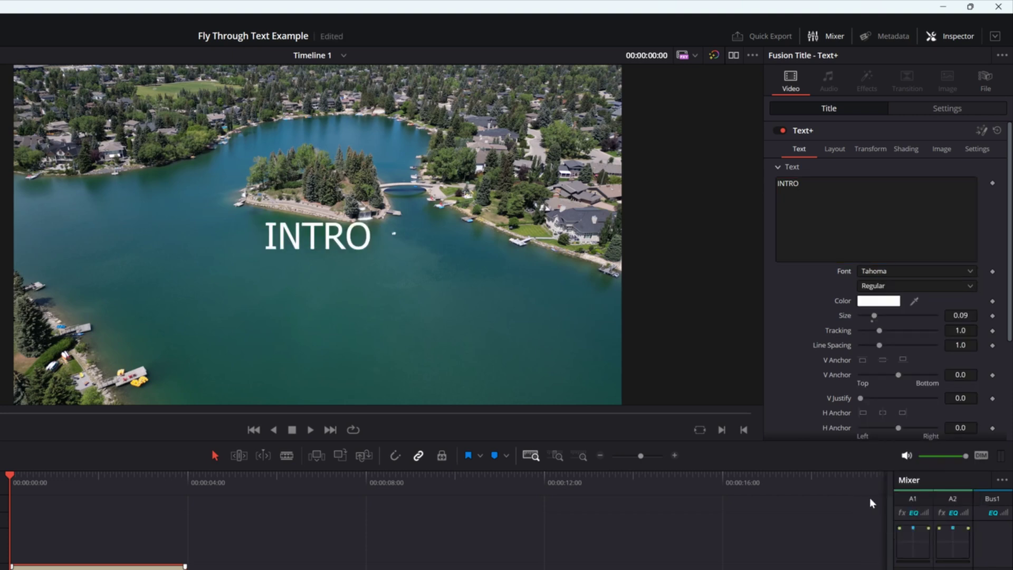
left_click(971, 286)
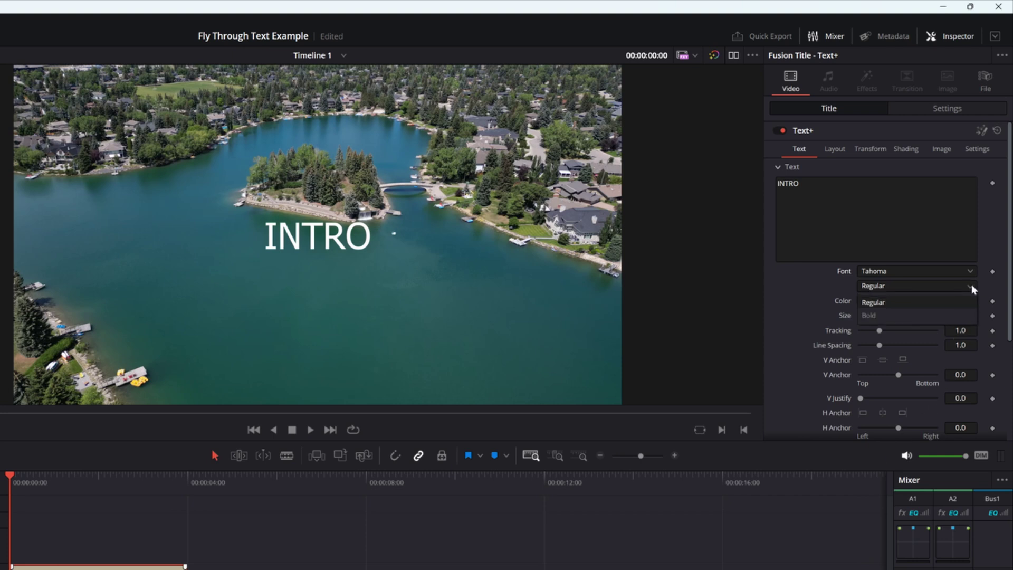
left_click(881, 316)
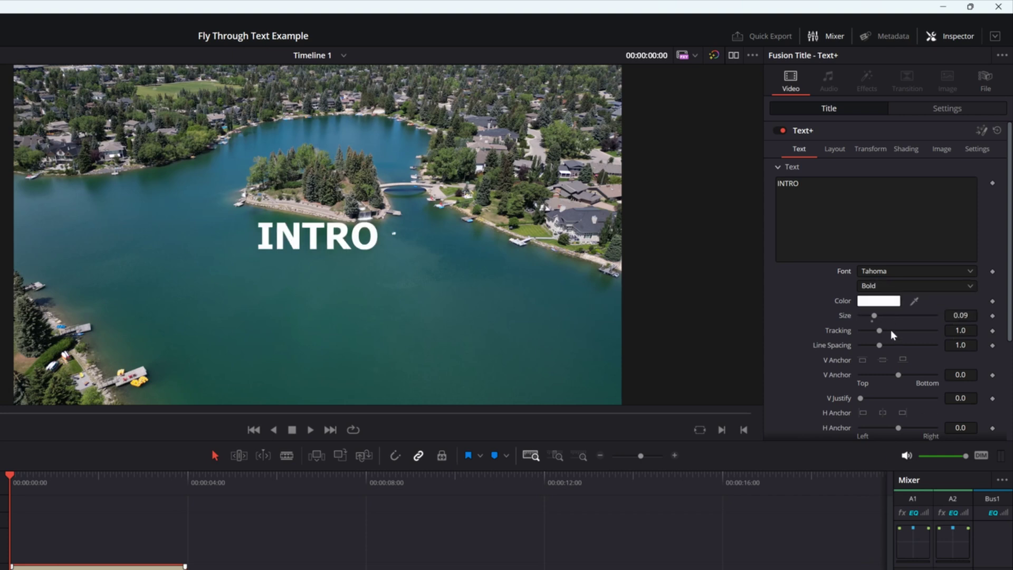
left_click_drag(873, 316, 913, 320)
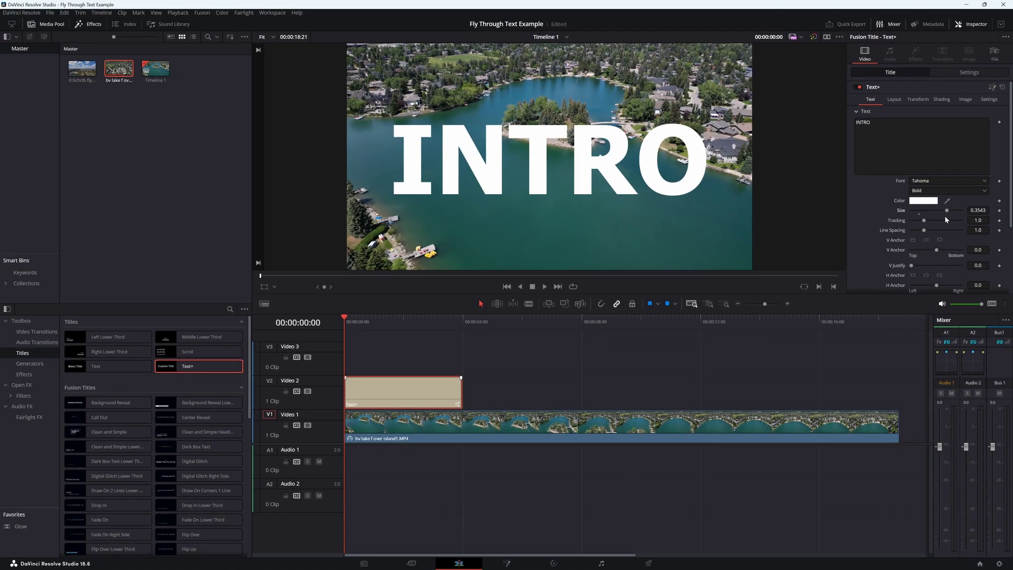
left_click(401, 428)
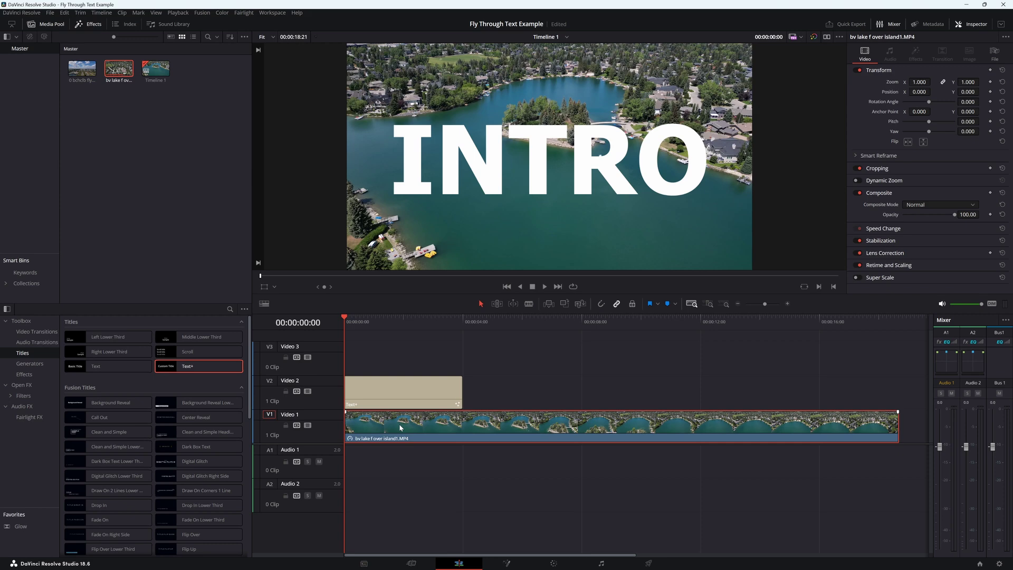
Stack the lake clip on Video 2 over INTRO on Video 1, and disable Video 2
left_click_drag(400, 428, 392, 368)
left_click(387, 391)
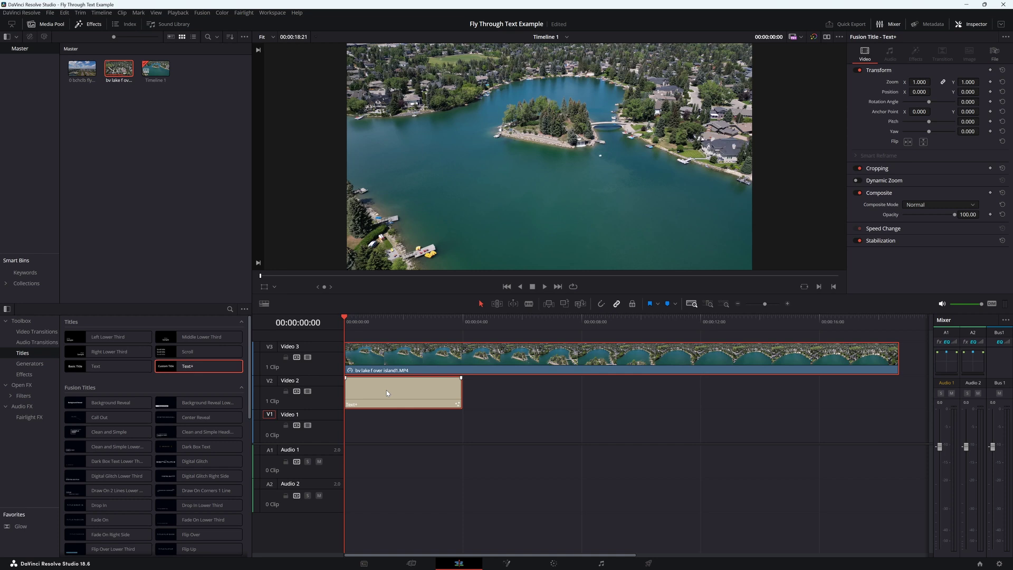
left_click_drag(385, 390, 380, 421)
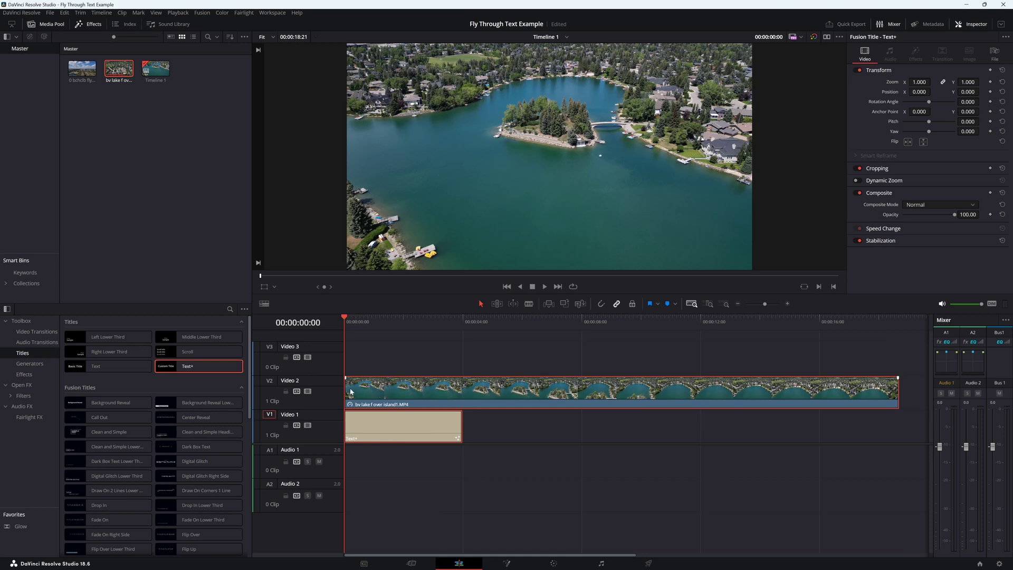
left_click(308, 392)
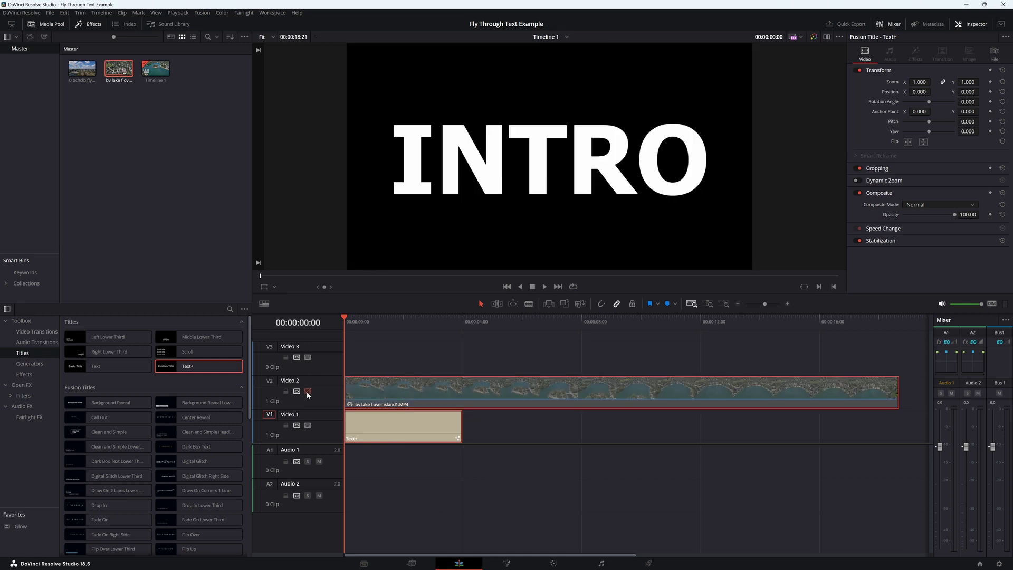
left_click(389, 435)
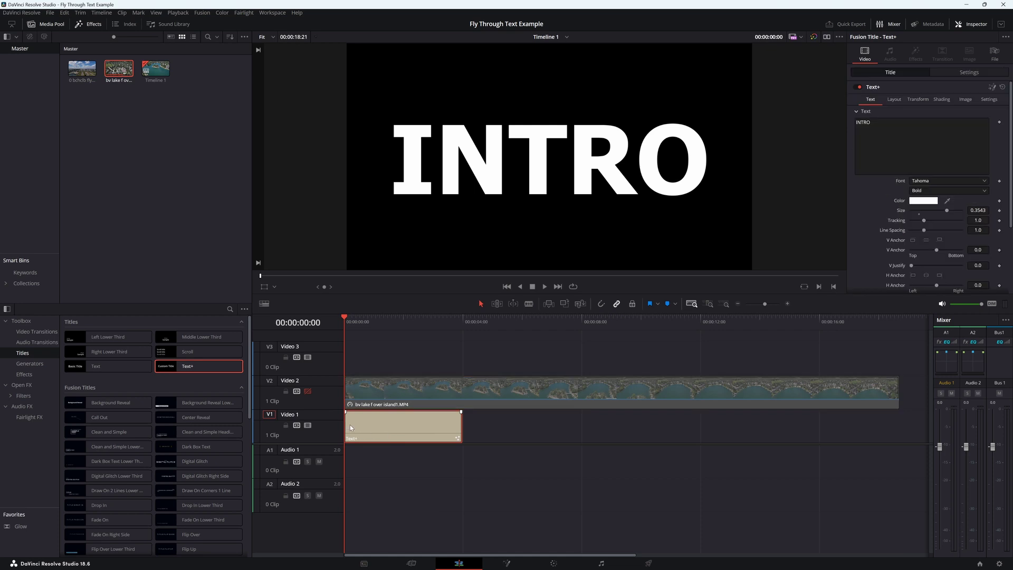
Show the Dynamic Zoom overlay, enable Dynamic Zoom on INTRO, and swap start and end framing
left_click(274, 288)
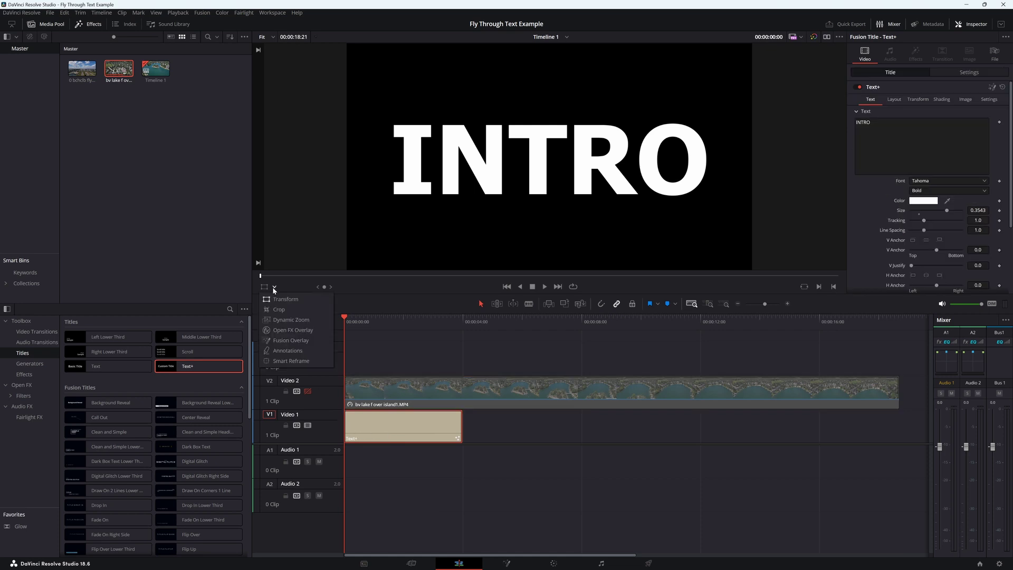
left_click(288, 320)
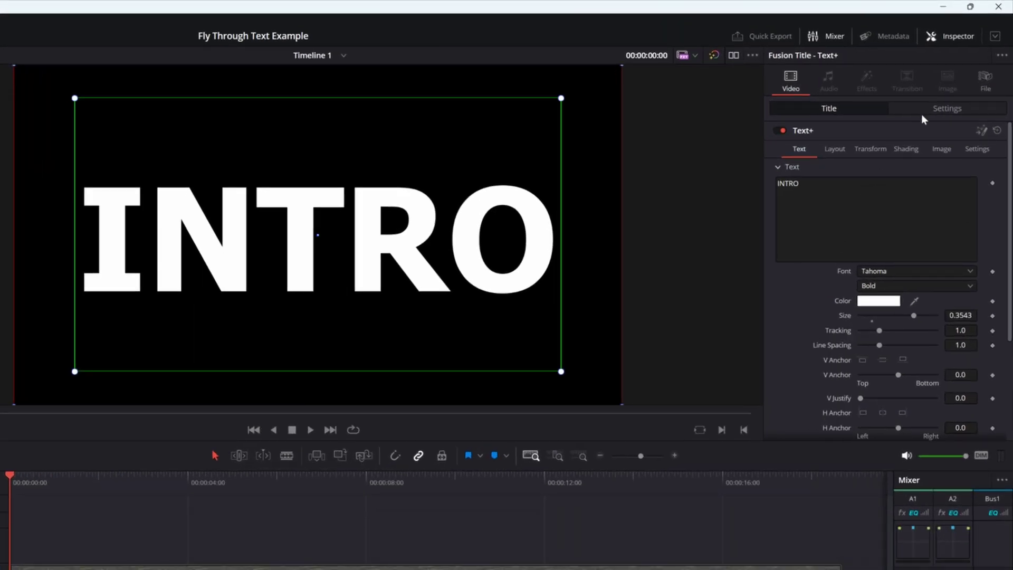
left_click(930, 109)
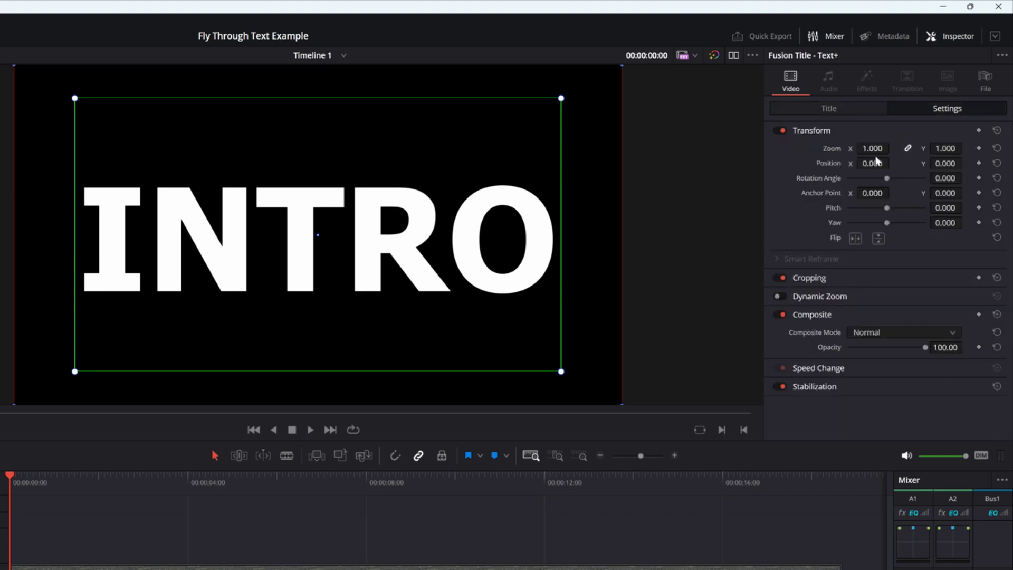
left_click(810, 299)
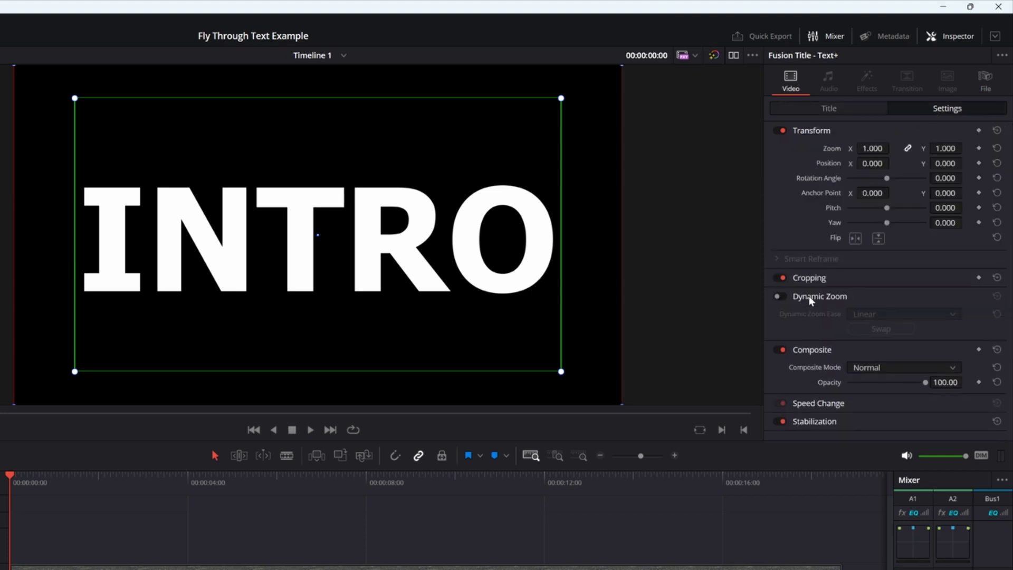
left_click(786, 297)
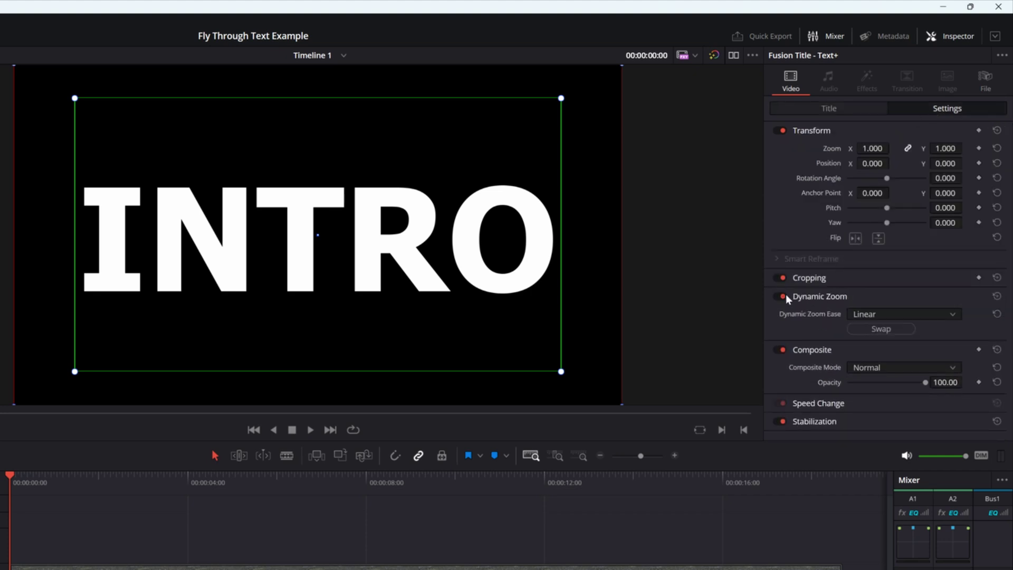
left_click(880, 329)
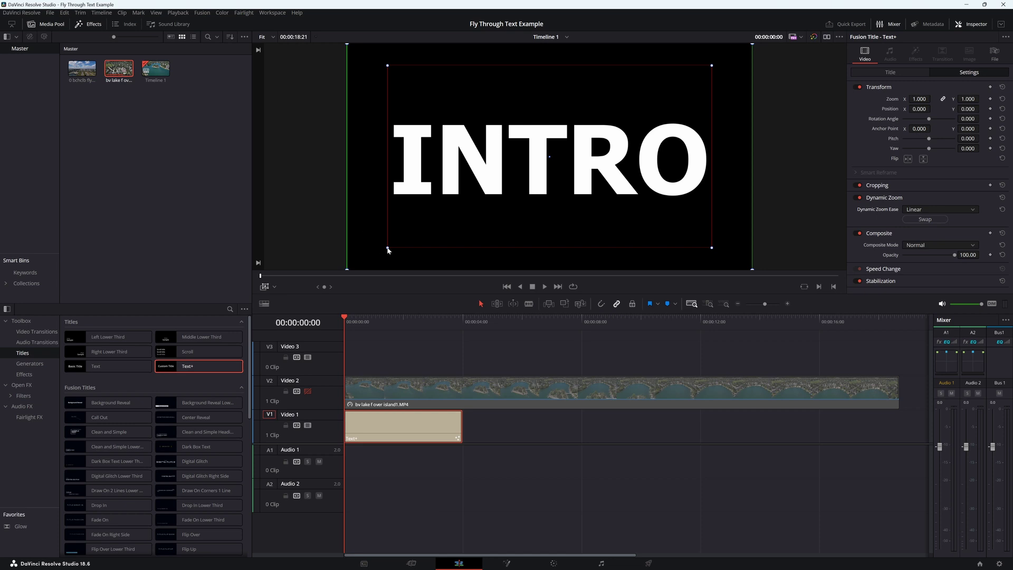
Shrink the red end Dynamic Zoom box to a tiny area inside INTRO
left_click_drag(389, 248, 543, 163)
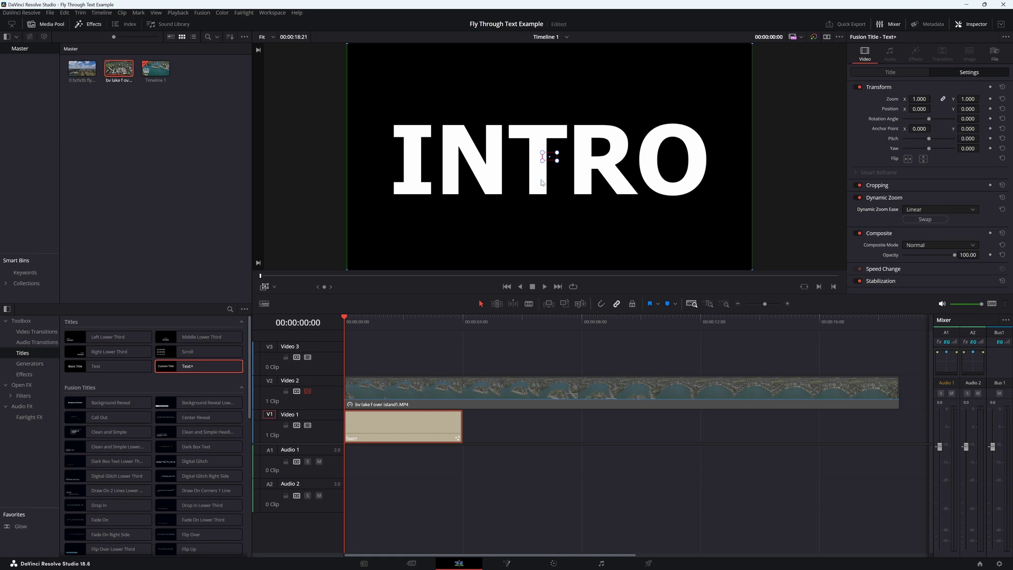
scroll(565, 183, "up", 5)
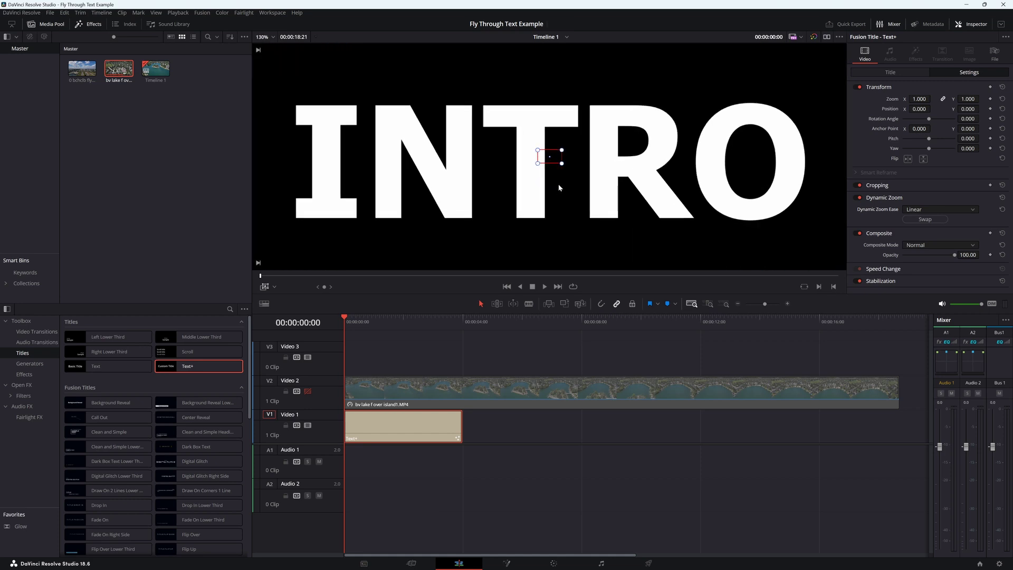
scroll(552, 195, "up", 2)
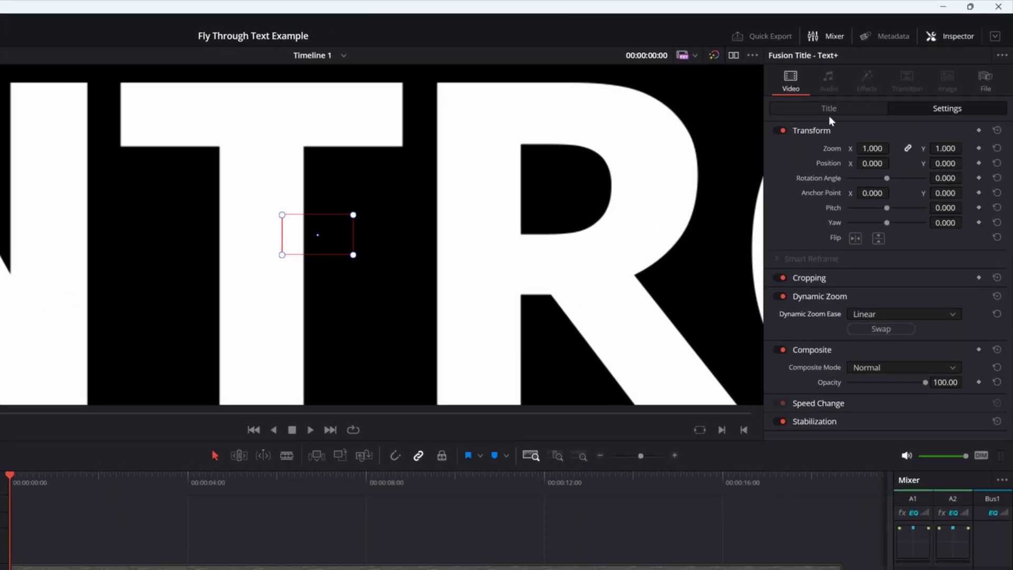
Set the title's Layout Center X to 0.529 so the T meets the zoom target
left_click(829, 108)
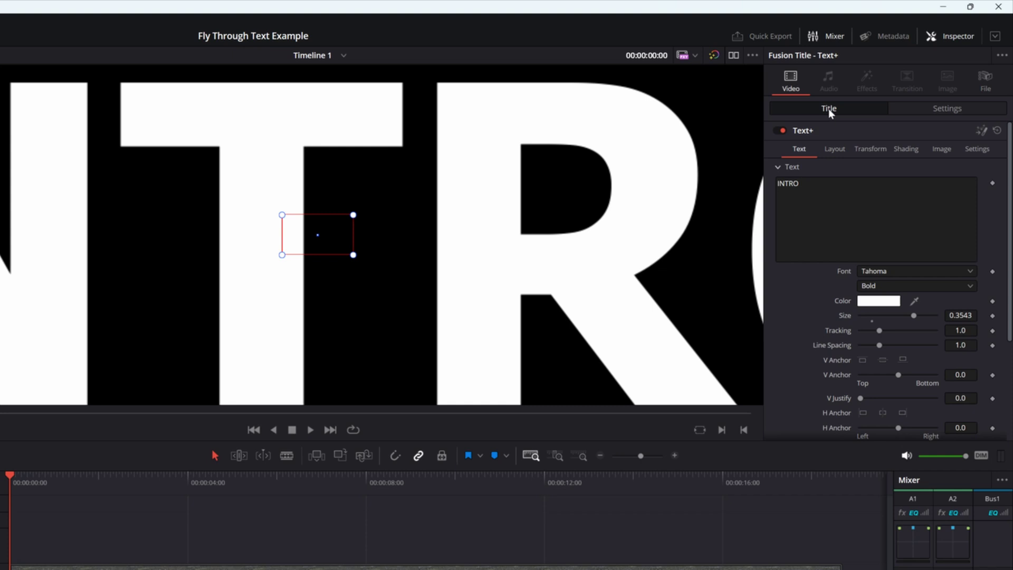
left_click(836, 152)
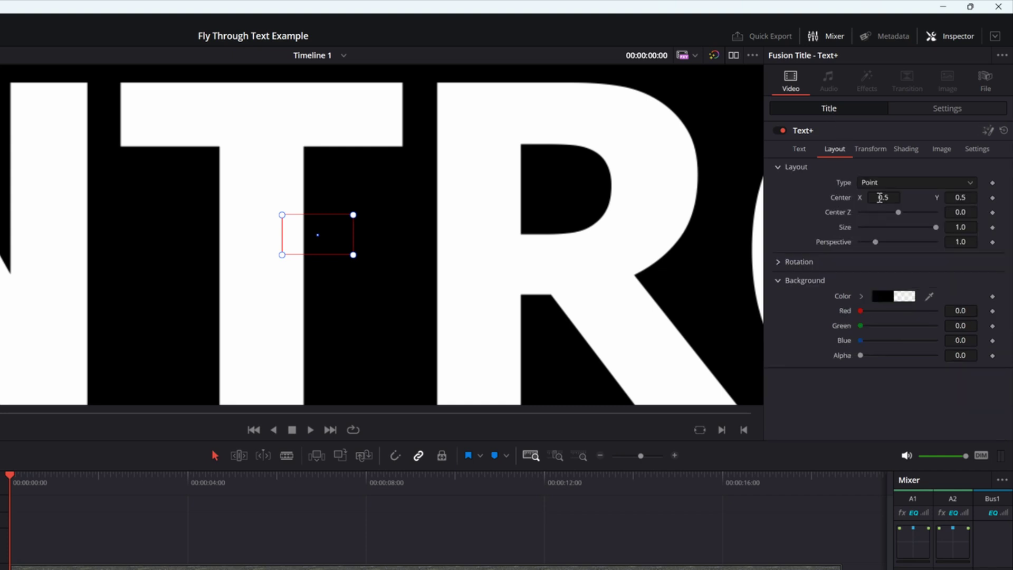
left_click_drag(880, 198, 894, 197)
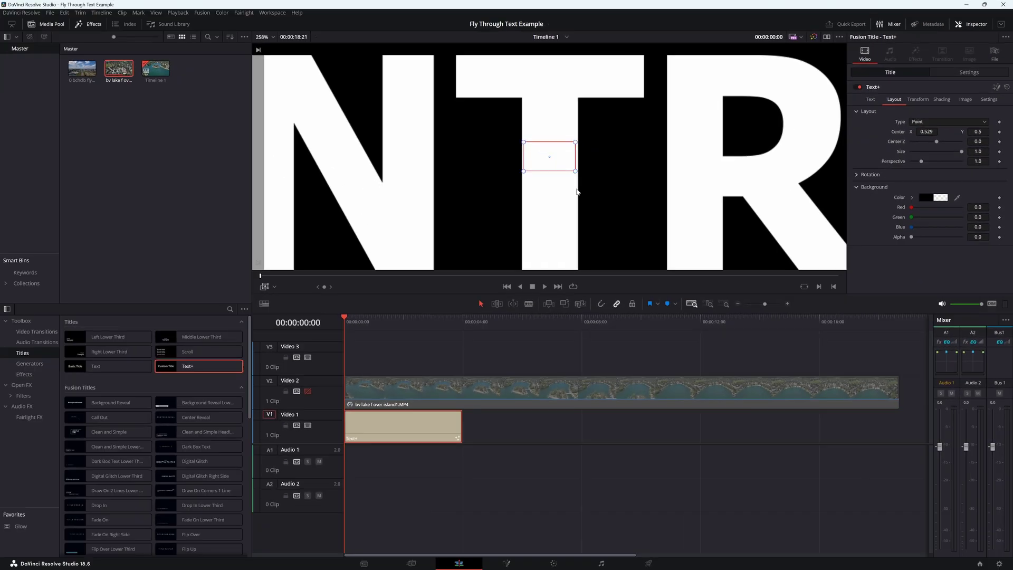
scroll(548, 208, "down", 5)
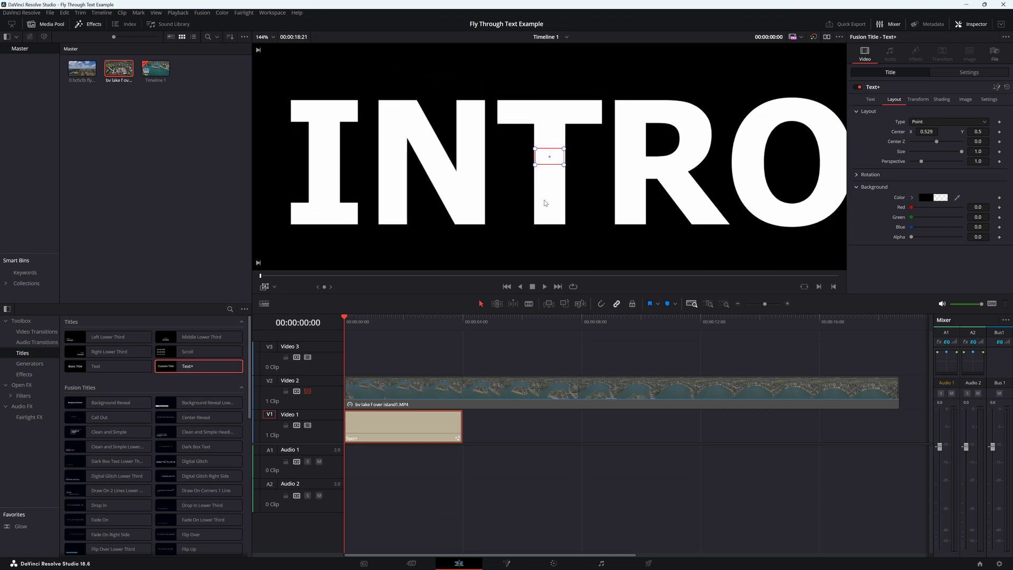
scroll(545, 198, "down", 4)
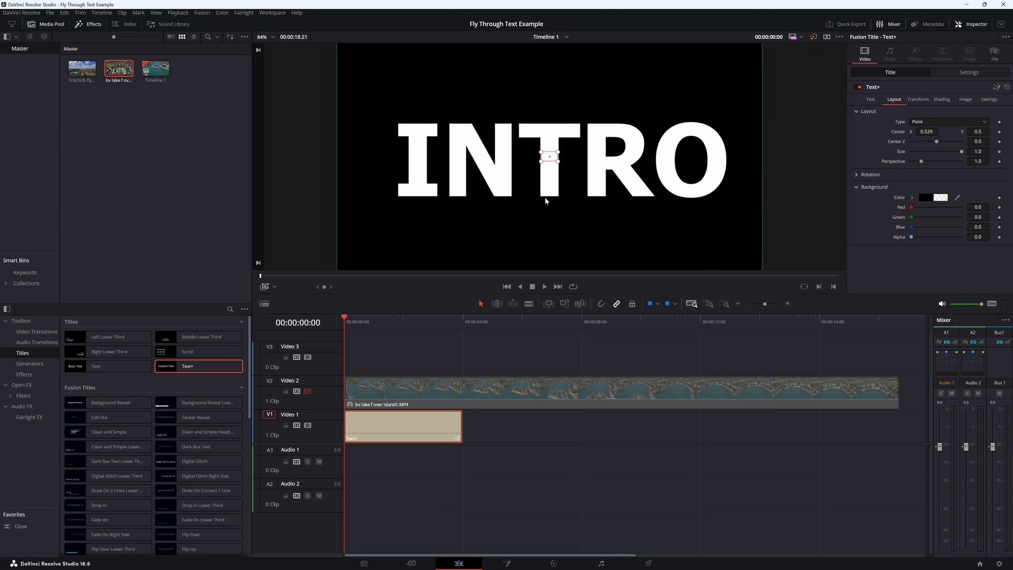
scroll(545, 194, "down", 1)
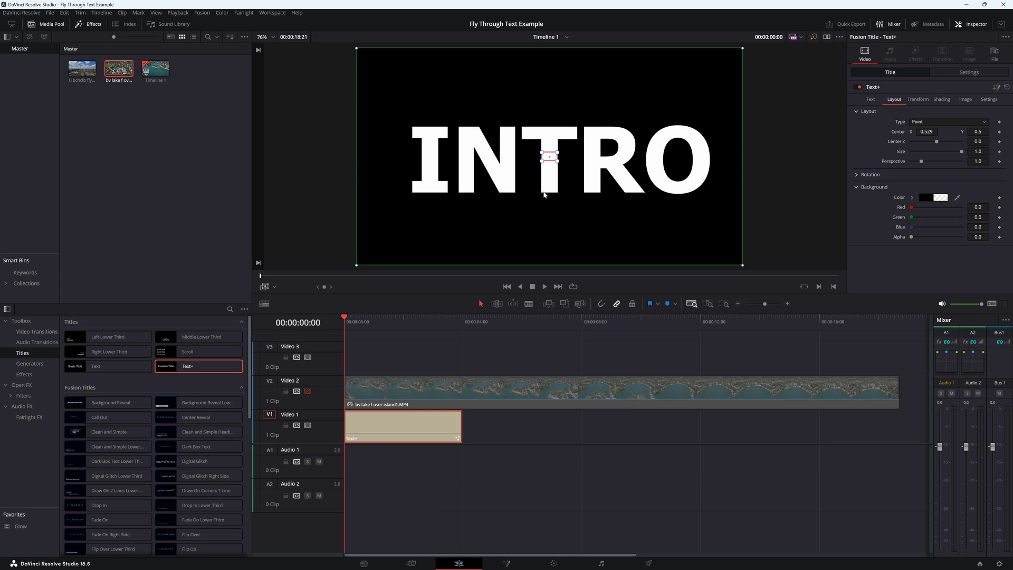
Re-enable the Video 2 lake clip, set its composite mode to Multiply, and preview
left_click(265, 287)
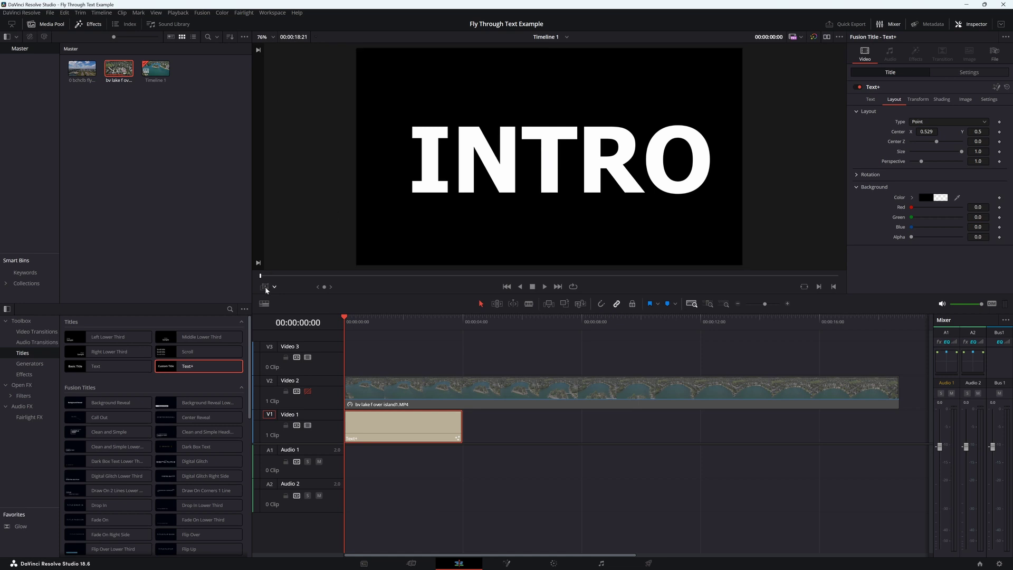
left_click(308, 392)
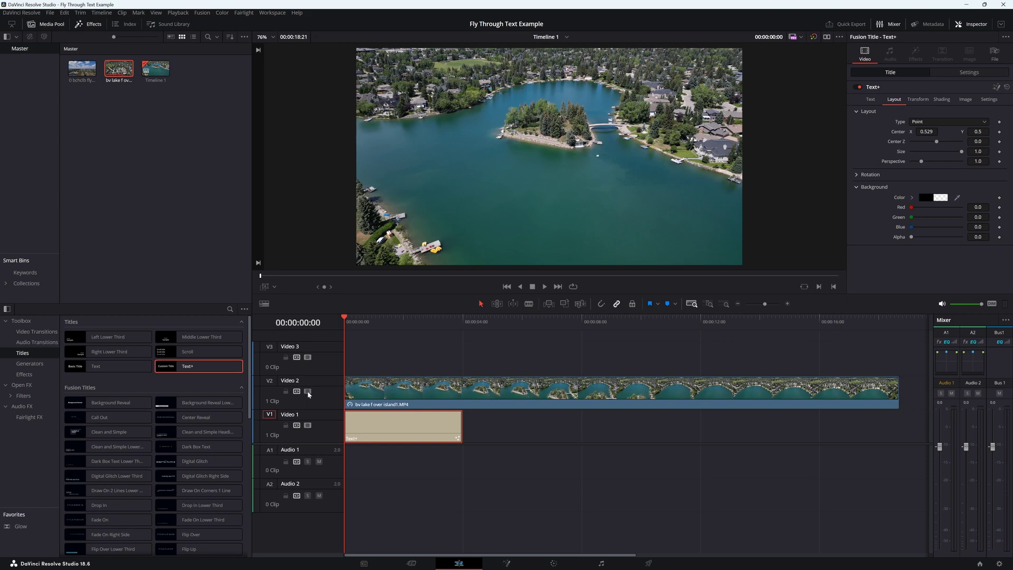
left_click(406, 390)
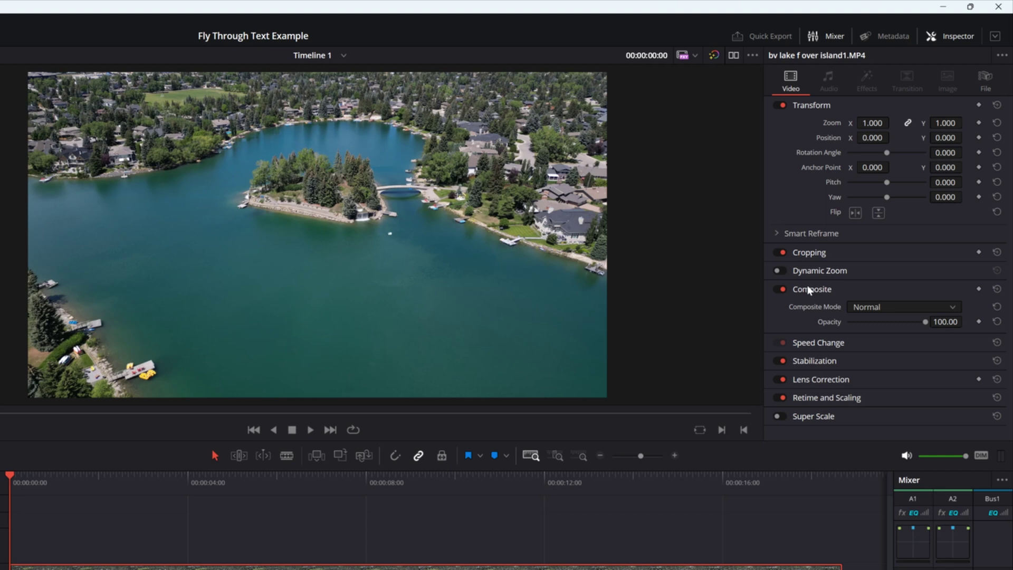
left_click(952, 309)
left_click_drag(960, 332, 968, 385)
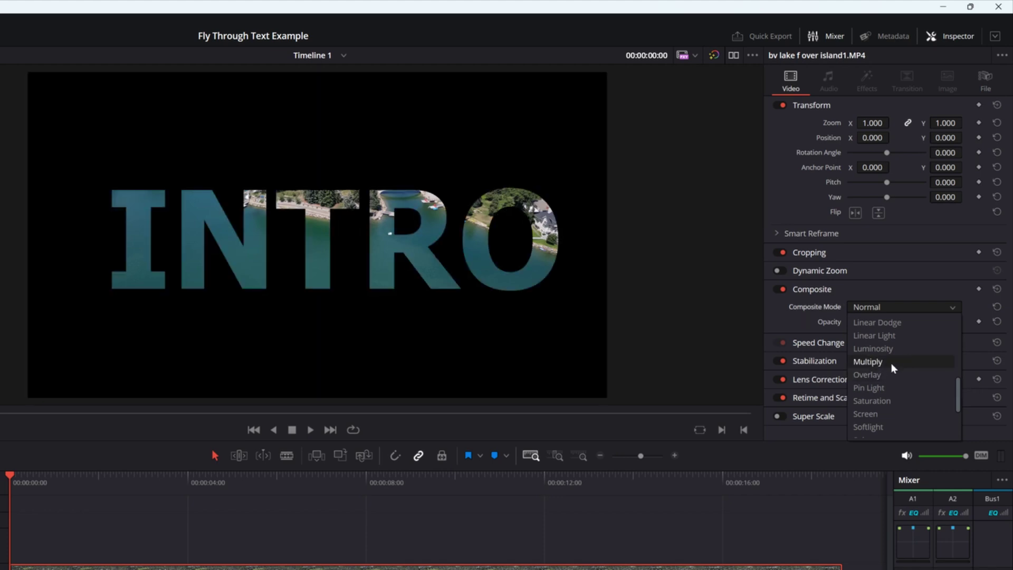
left_click(892, 363)
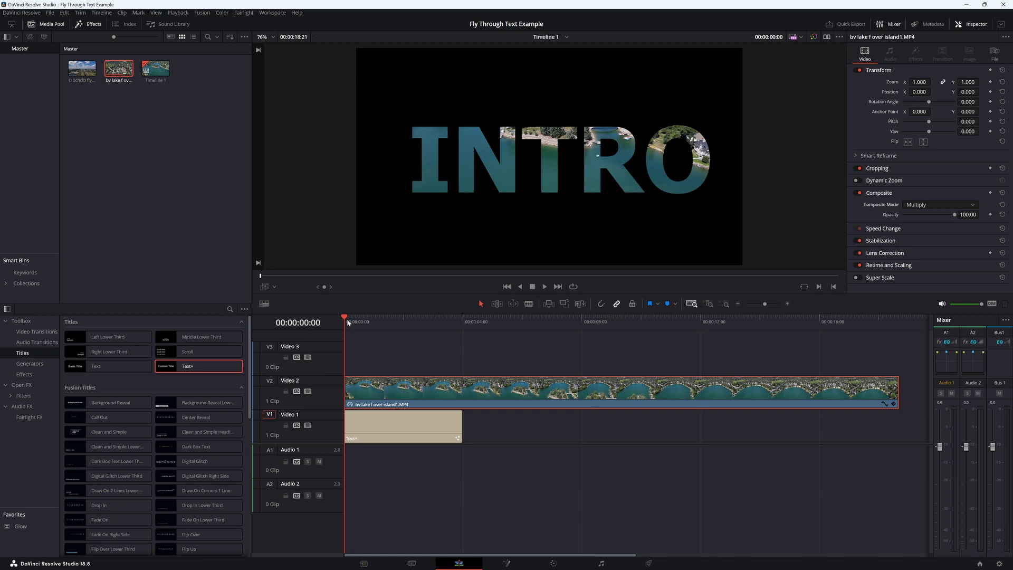
left_click(544, 286)
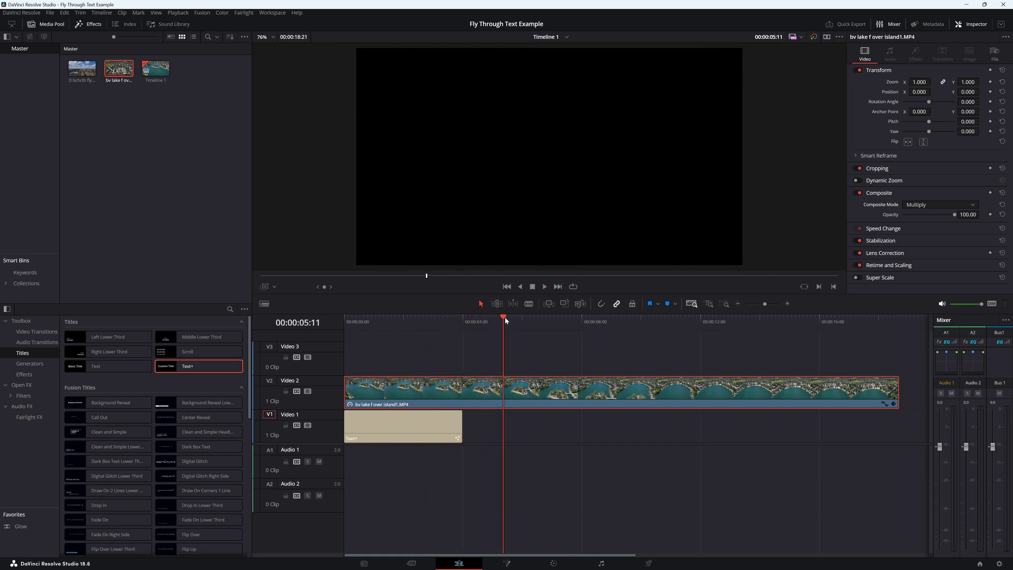
Split the V2 drone clip at 00:00:04:00 with Ctrl+B
left_click_drag(505, 316, 460, 326)
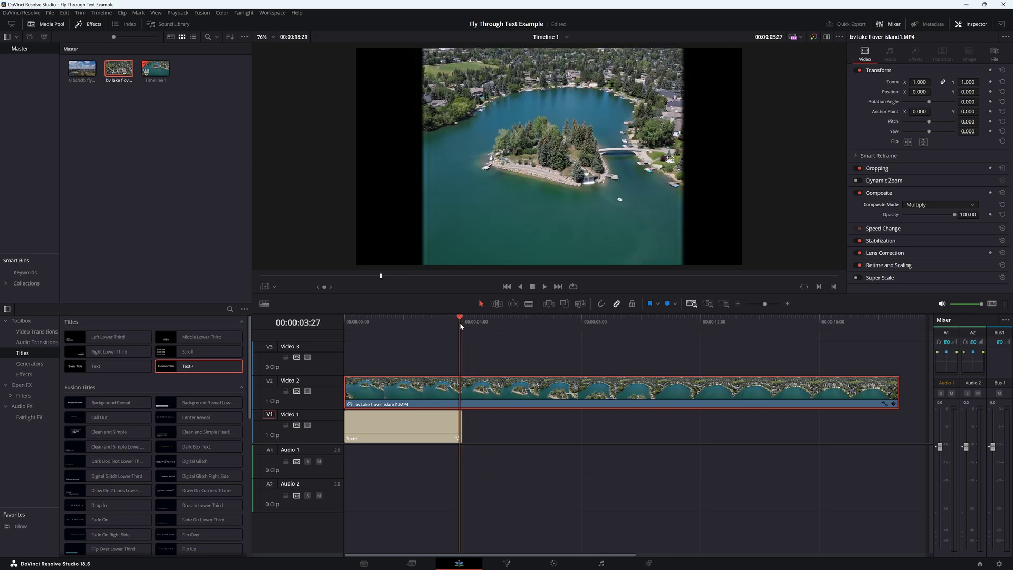
key("Right")
key("Right")
key("Right")
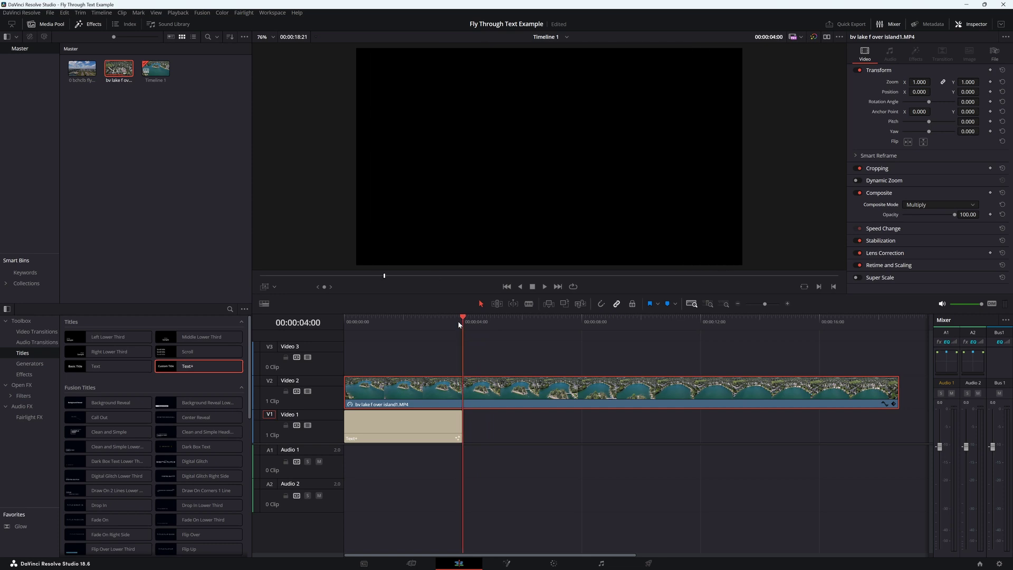
left_click(529, 305)
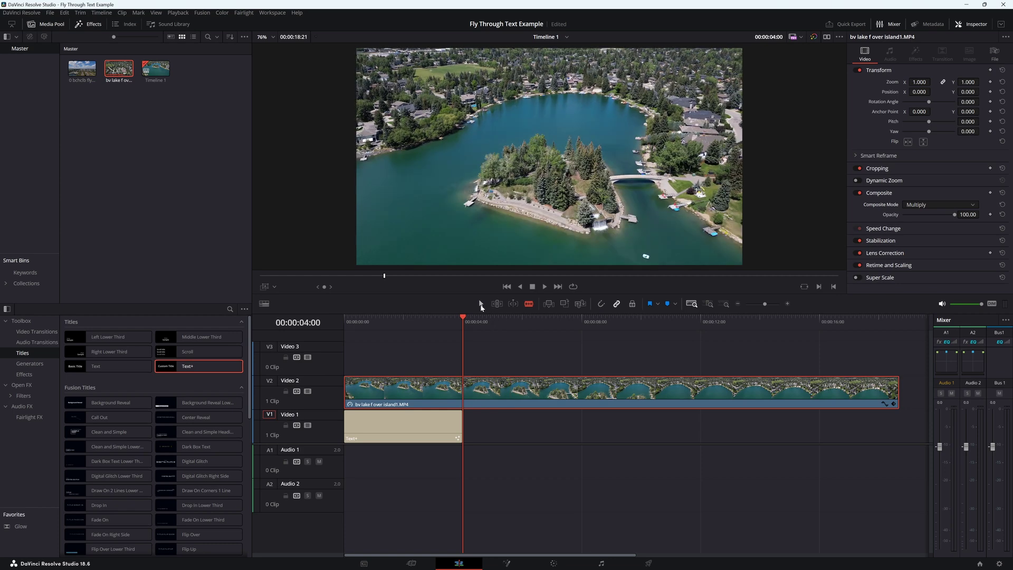
left_click(481, 304)
key("ctrl+b")
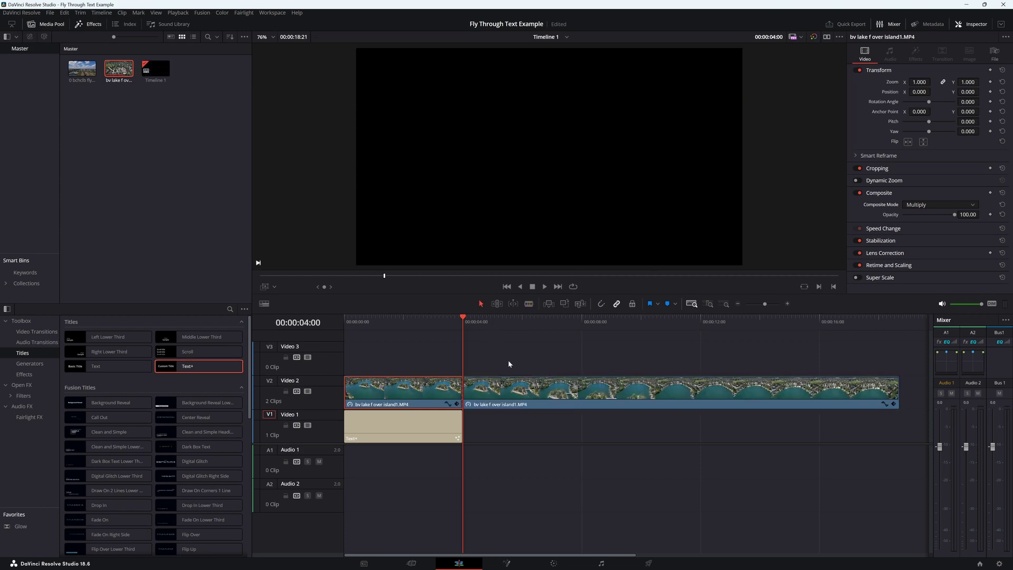
Set the second part of the drone clip back to Normal composite mode
left_click(507, 389)
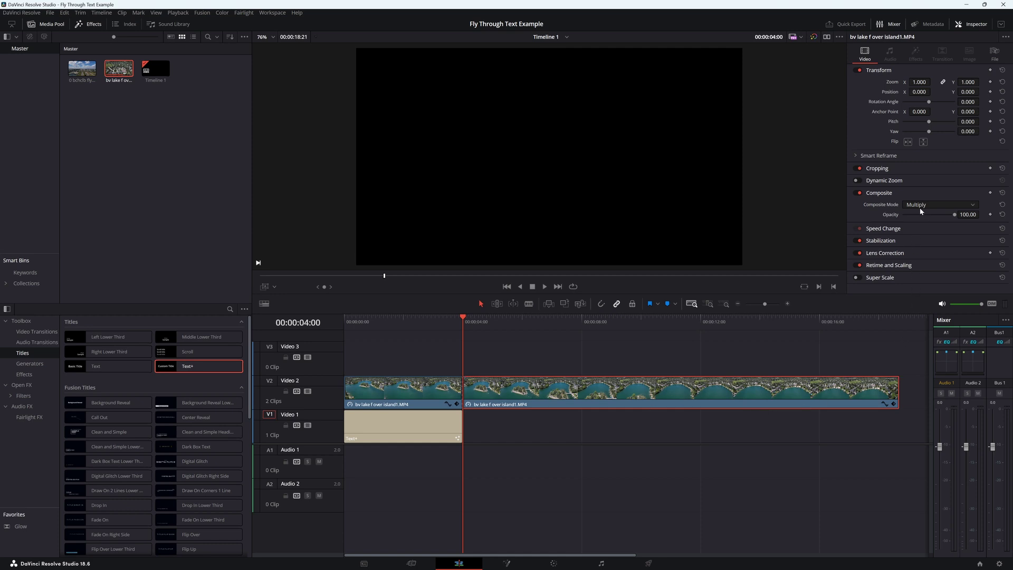
left_click(969, 207)
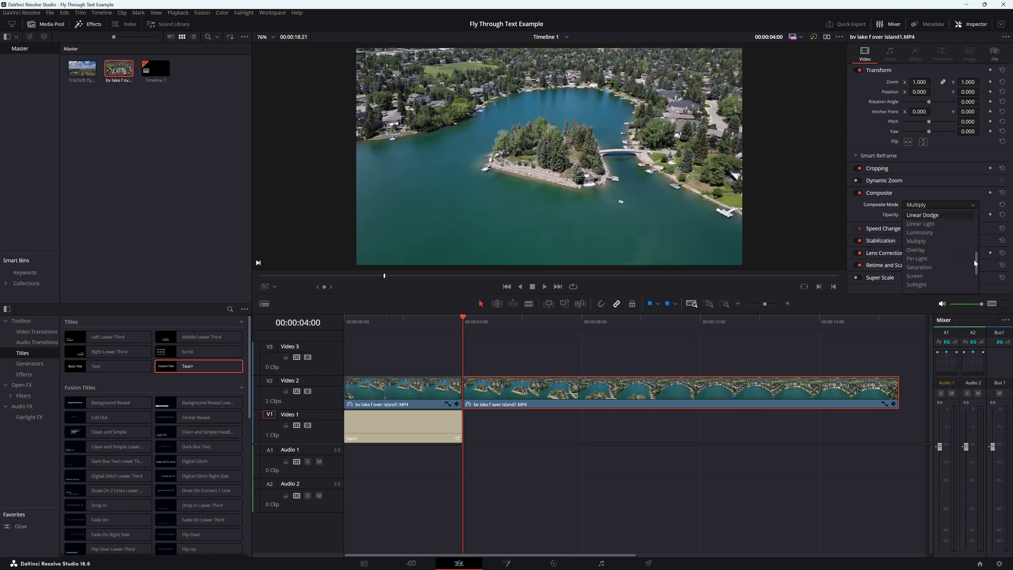
left_click_drag(976, 266, 974, 216)
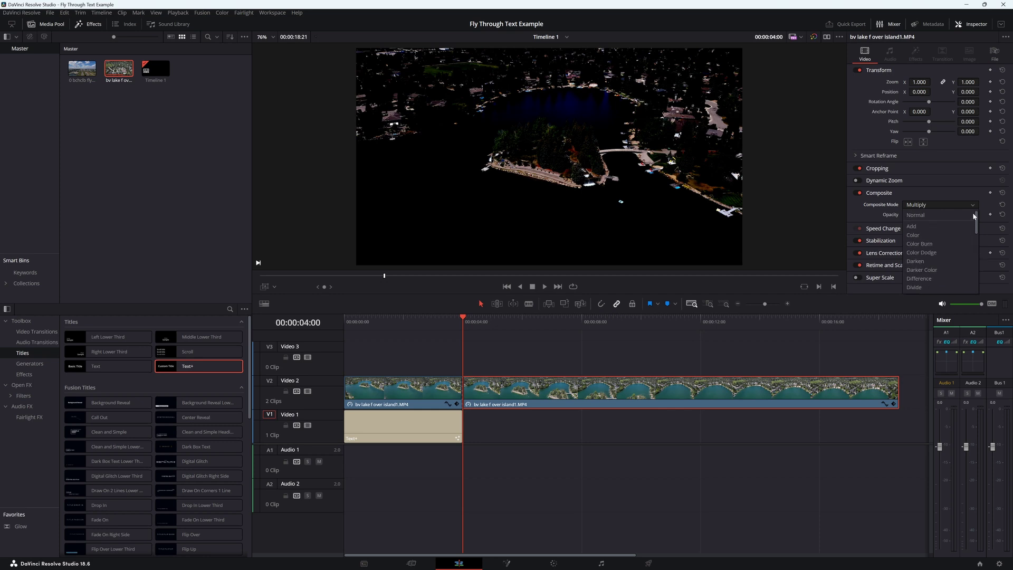
left_click(928, 216)
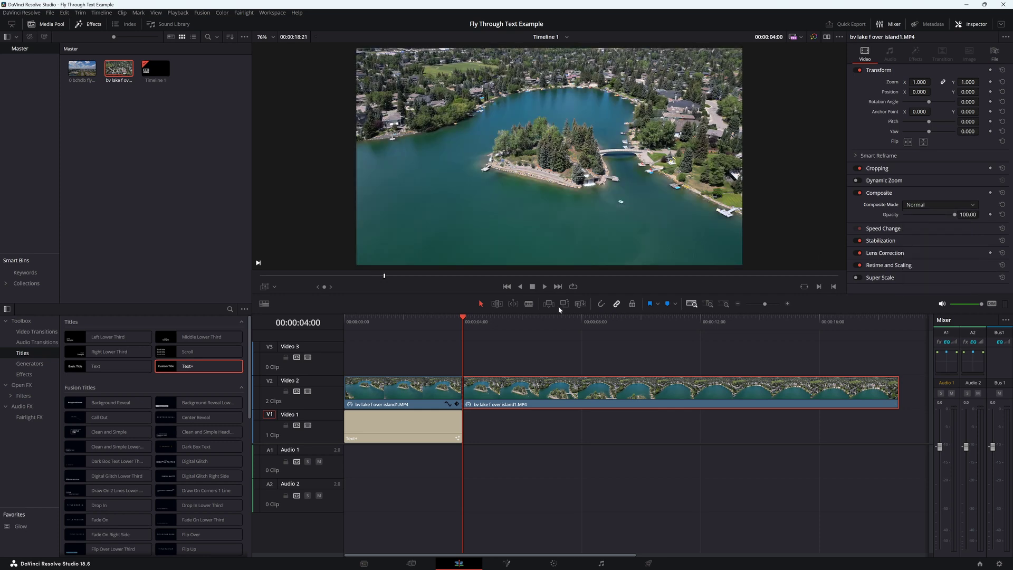
Play back the INTRO-to-footage cut from the start, then park the playhead at 00:00:06:09
left_click_drag(464, 319, 344, 319)
left_click(545, 288)
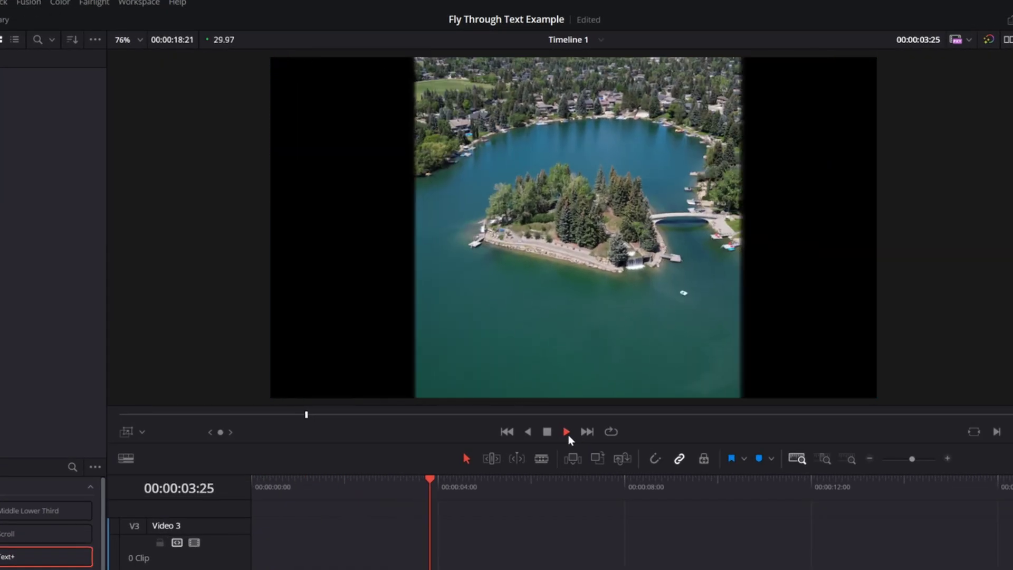
left_click(547, 431)
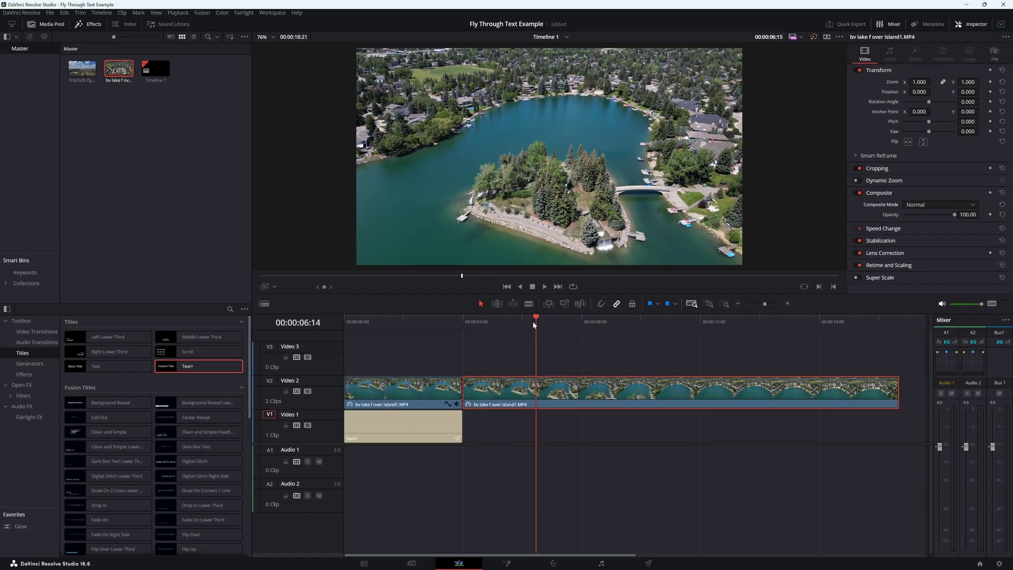
left_click(532, 322)
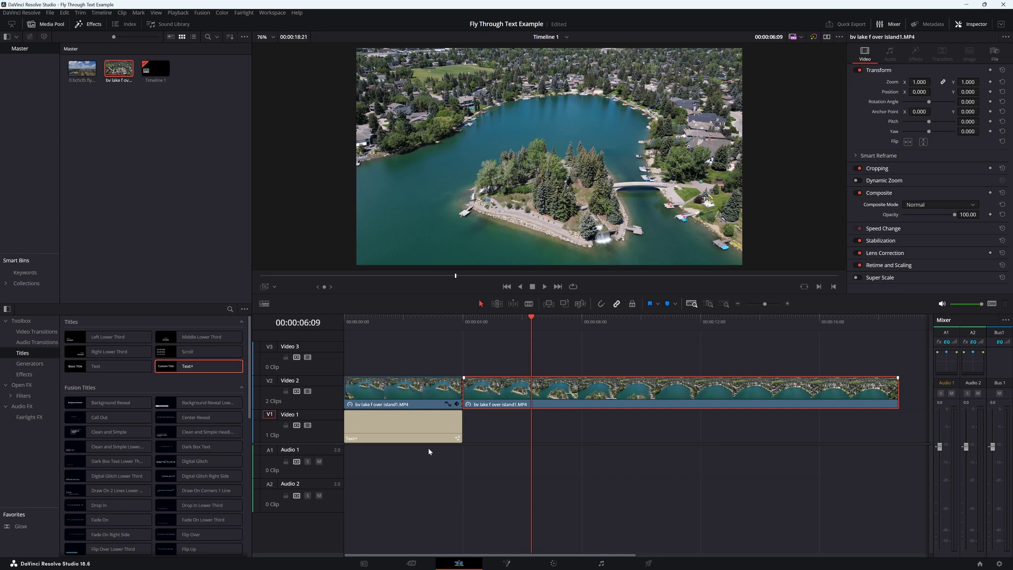
Duplicate the INTRO Text+ title onto Video 3, starting six frames before 00:00:06:09
left_click(409, 432)
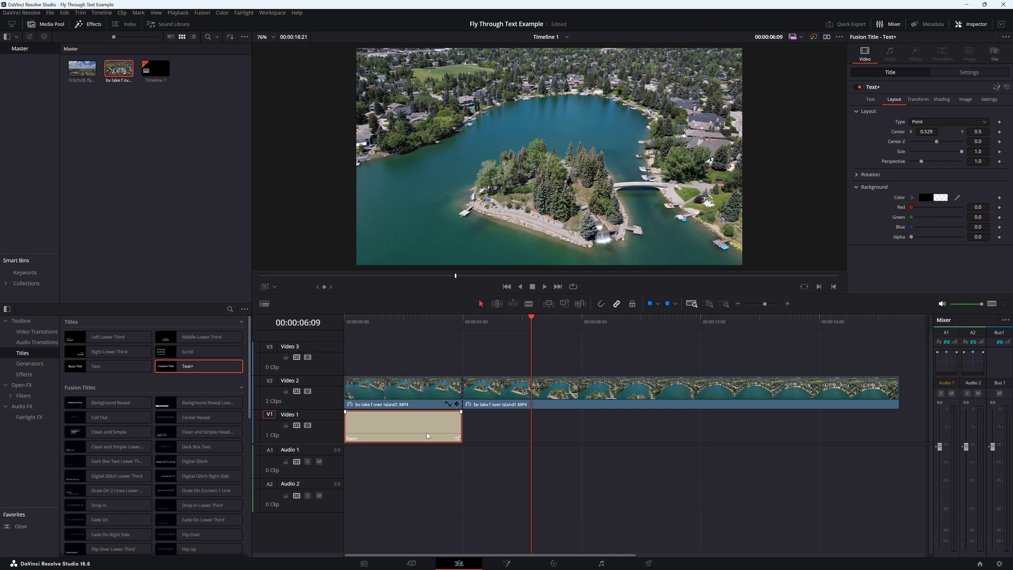
left_click_drag(427, 432, 600, 441)
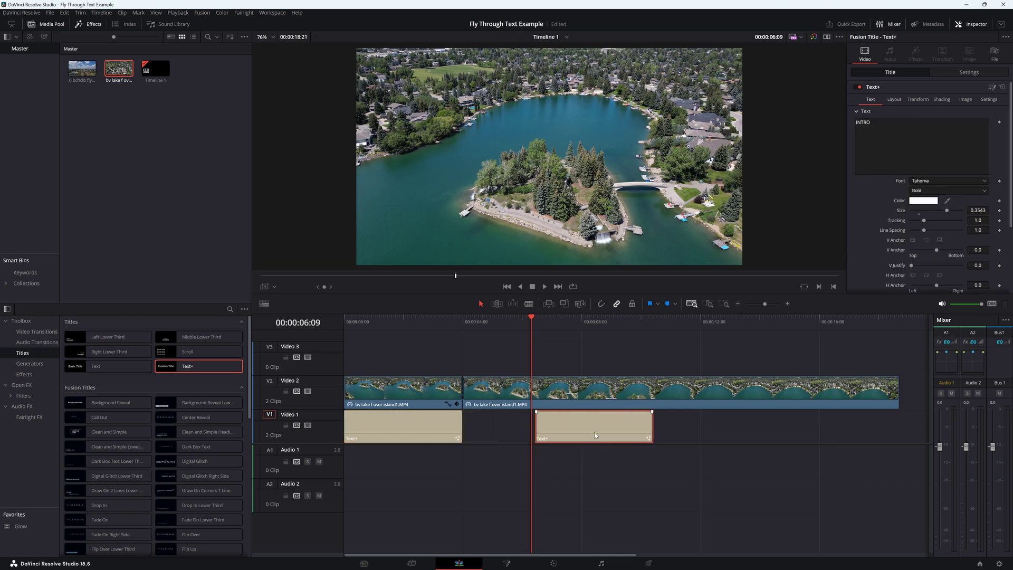
left_click_drag(596, 435, 594, 369)
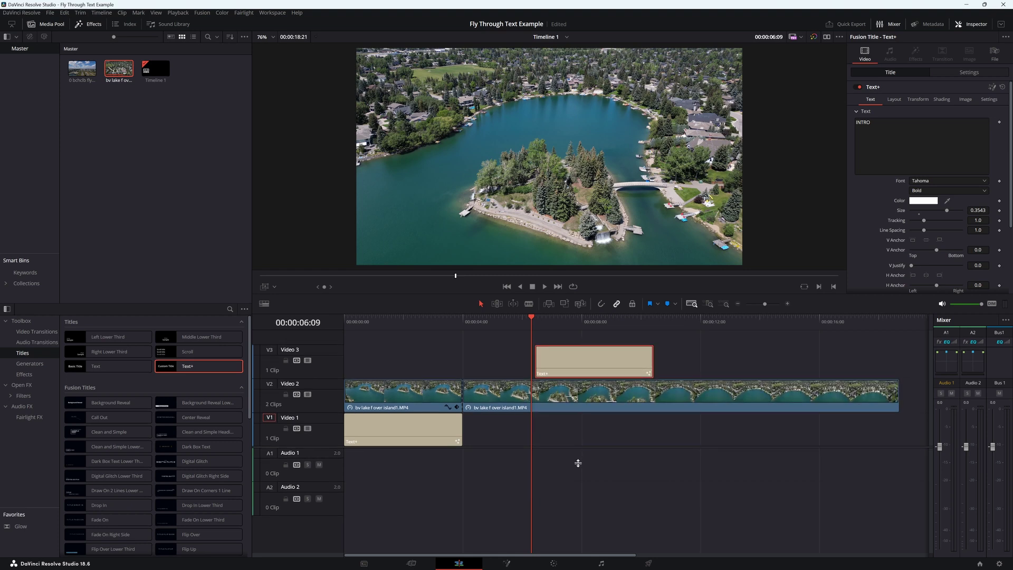
scroll(578, 441, "up", 2)
left_click_drag(581, 401, 573, 401)
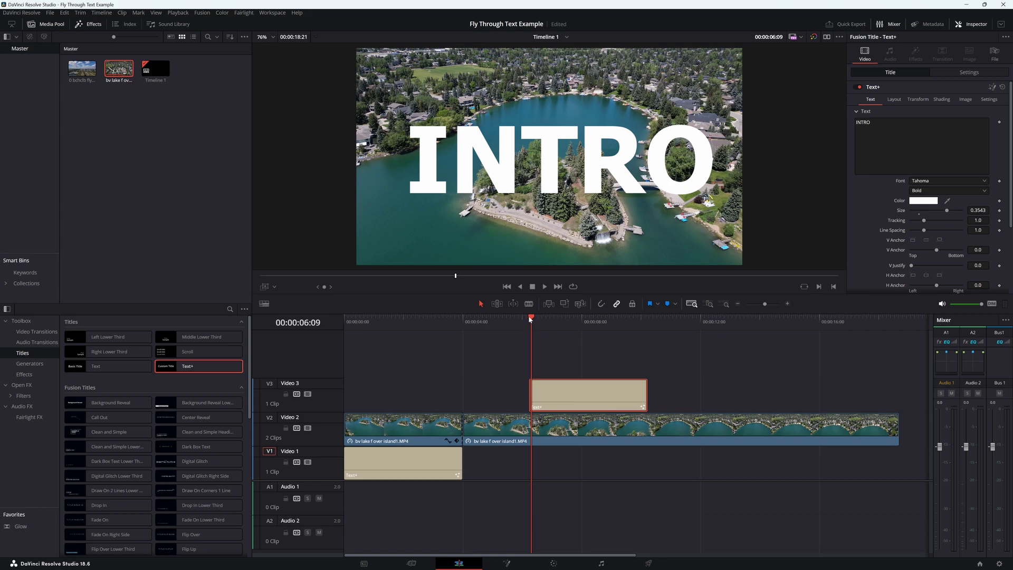
mouse_move(532, 317)
left_mouse_down()
mouse_move(596, 325)
mouse_move(530, 328)
left_mouse_up()
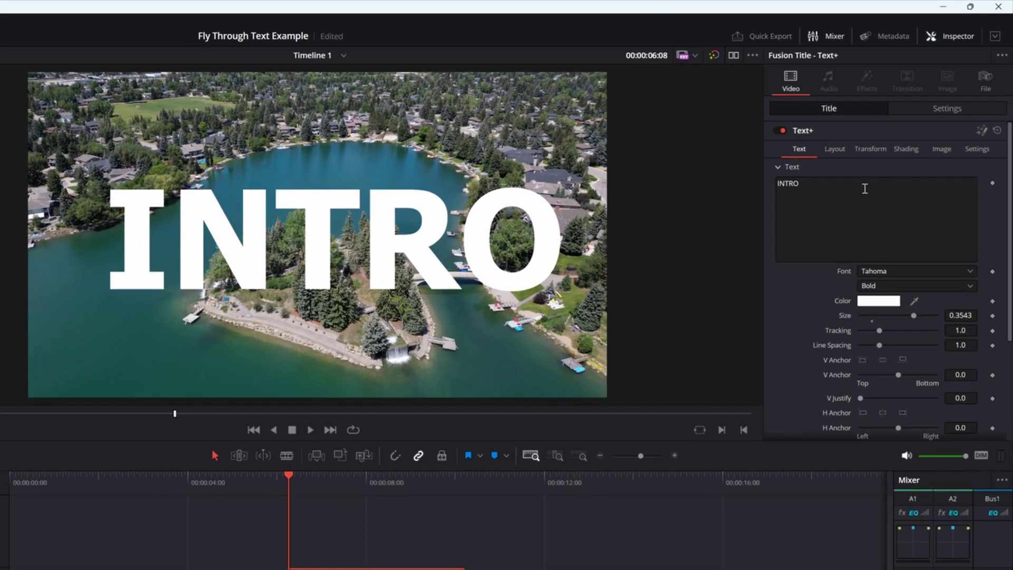
left_click(865, 188)
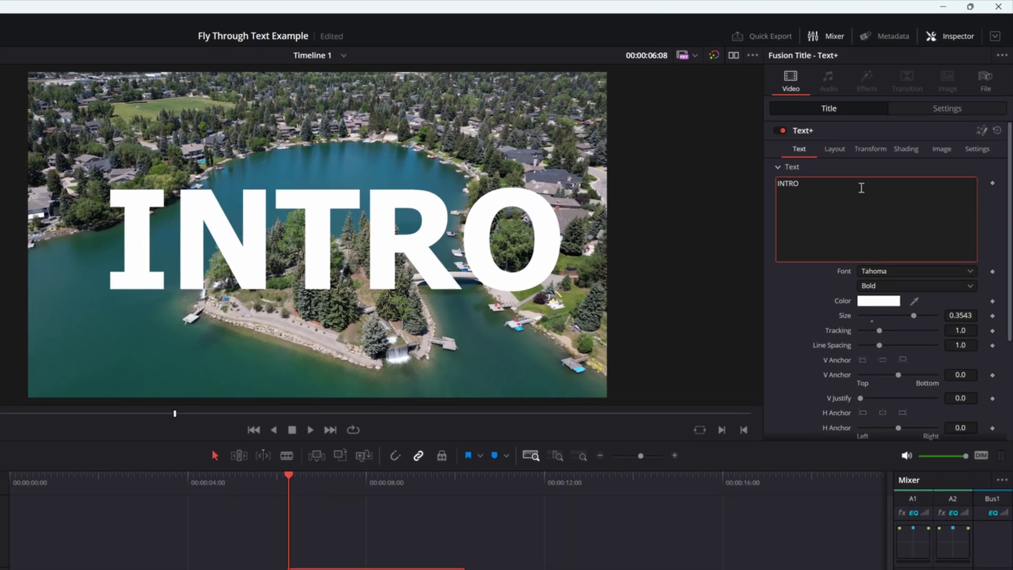
Change the copied title's text to 'TRANSITION' in the Impact font
key("BackSpace")
key("BackSpace")
key("BackSpace")
key("BackSpace")
key("BackSpace")
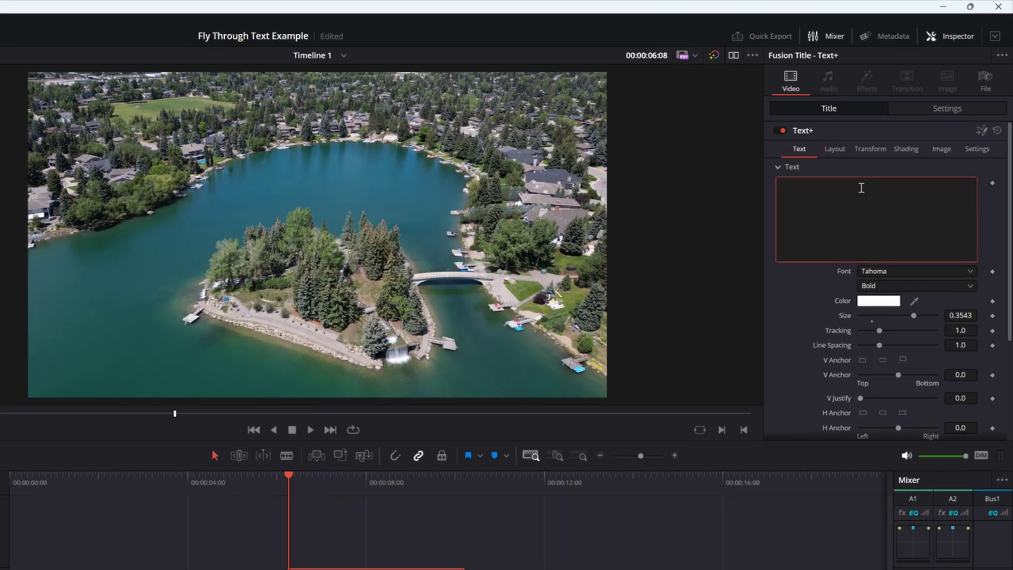
type("TRANSITION")
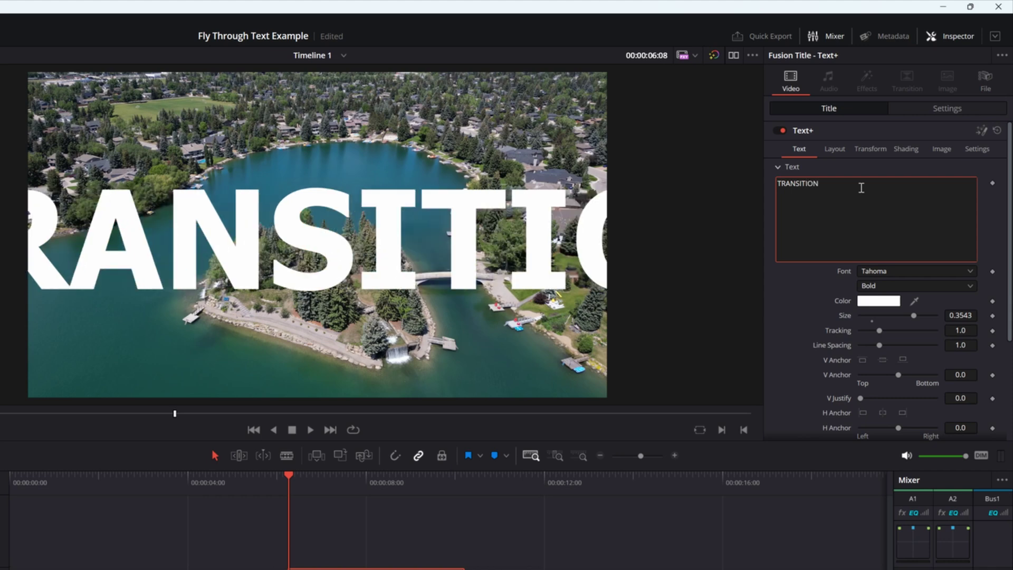
left_click(969, 271)
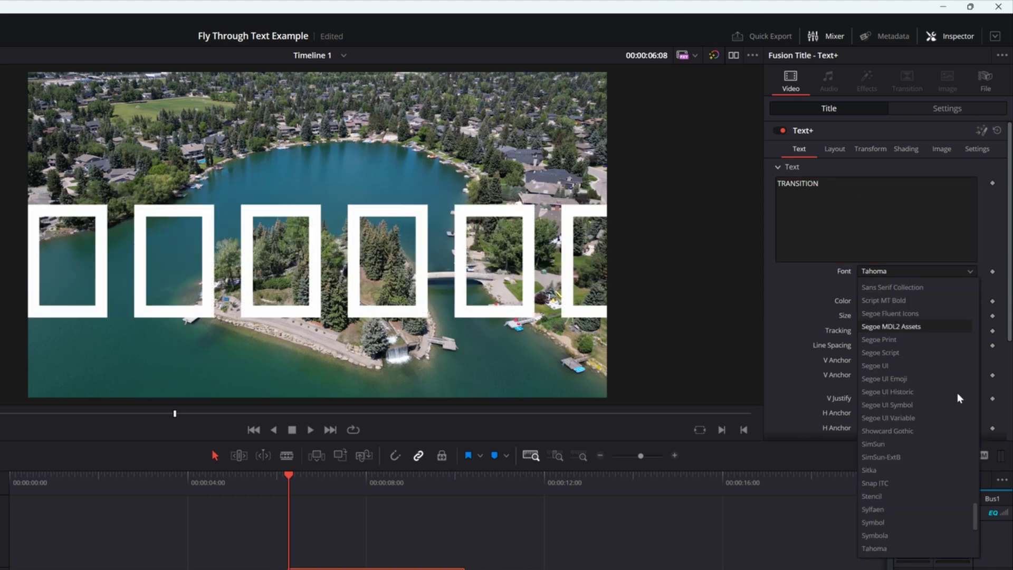
left_click_drag(977, 522, 983, 419)
left_click(884, 353)
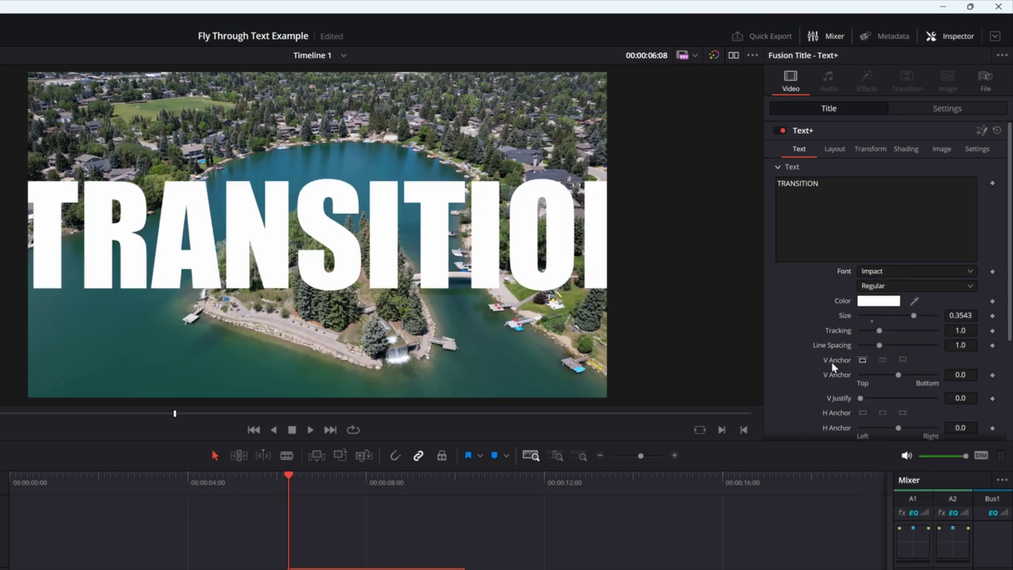
Centre the title horizontally at 0.5 and set its size to 0.311
left_click(835, 150)
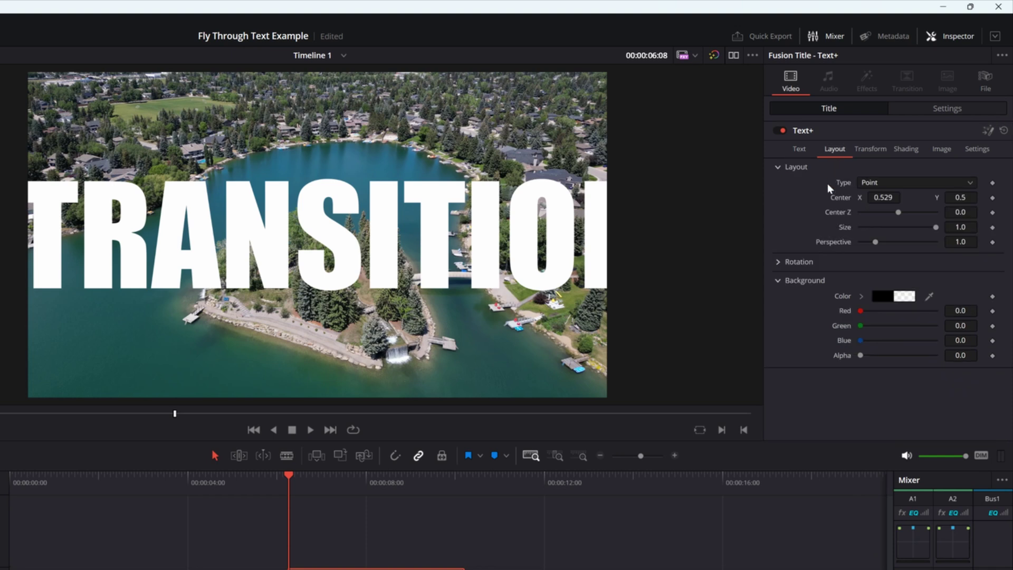
double_click(835, 197)
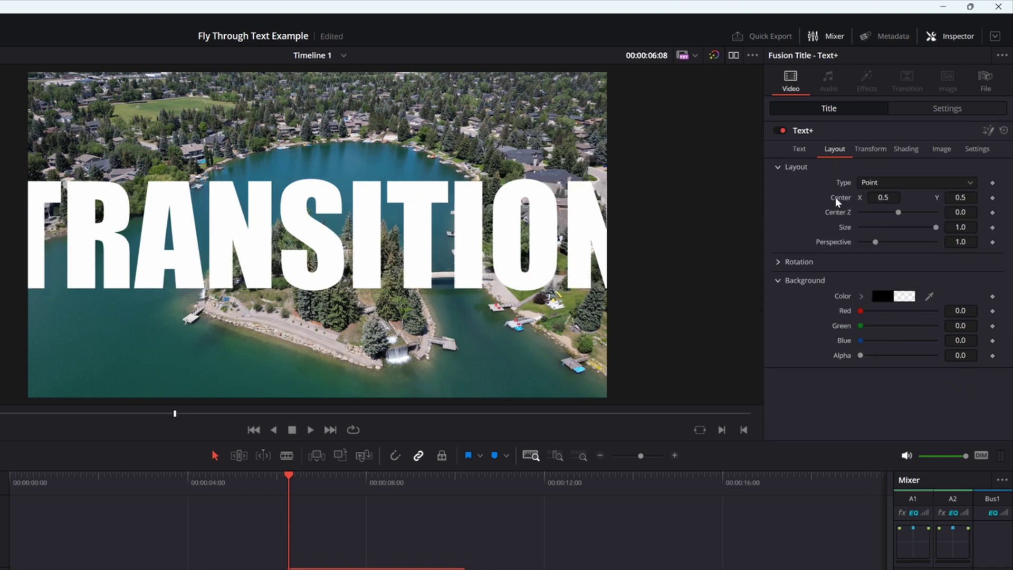
left_click(797, 150)
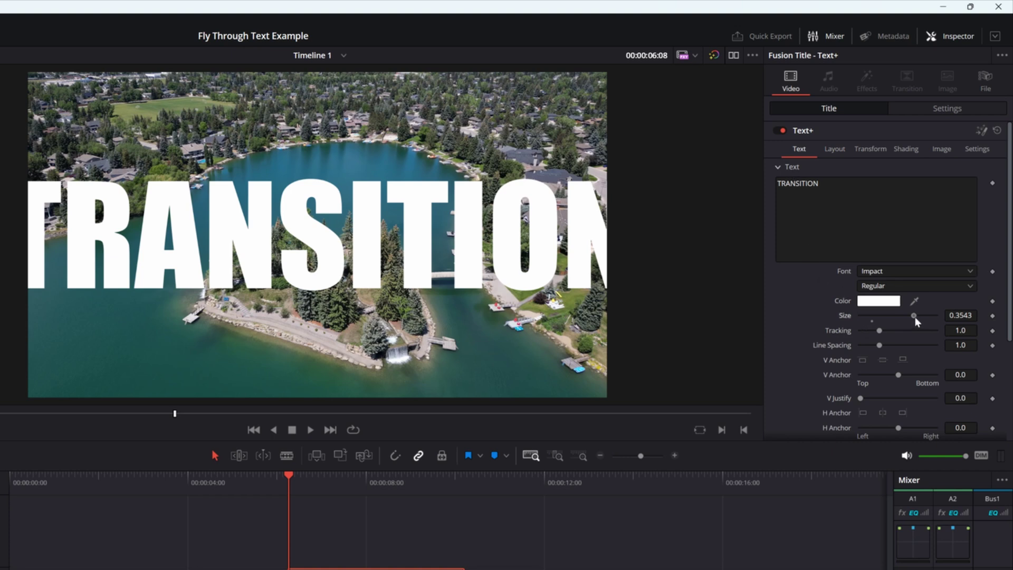
left_click_drag(915, 319, 907, 321)
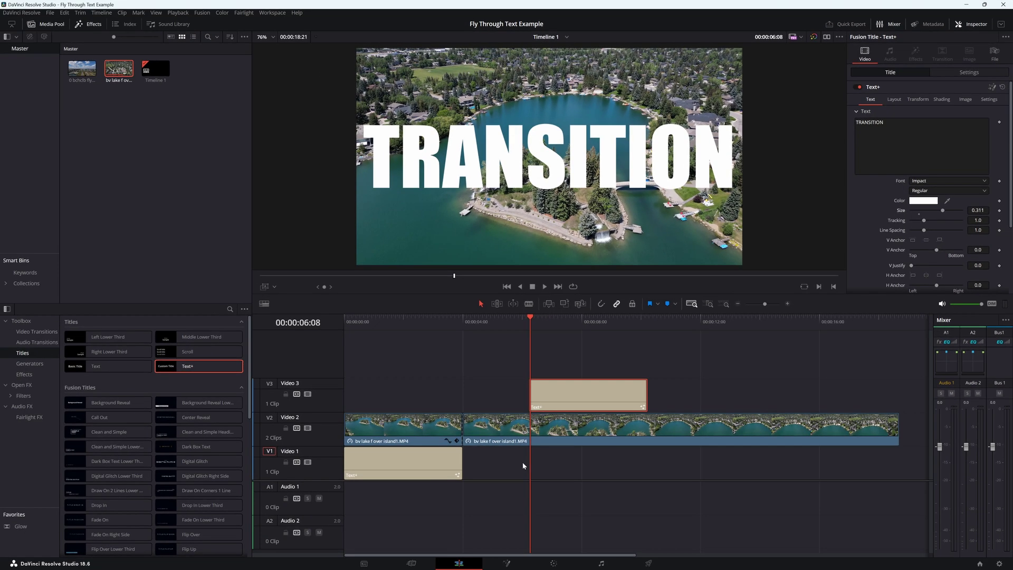
left_click(263, 287)
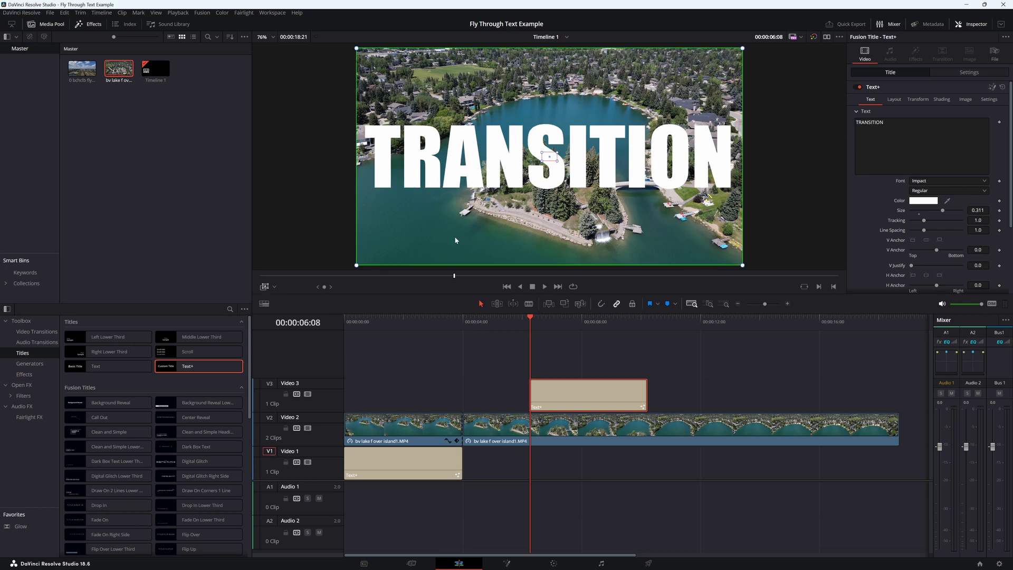
left_click(587, 389)
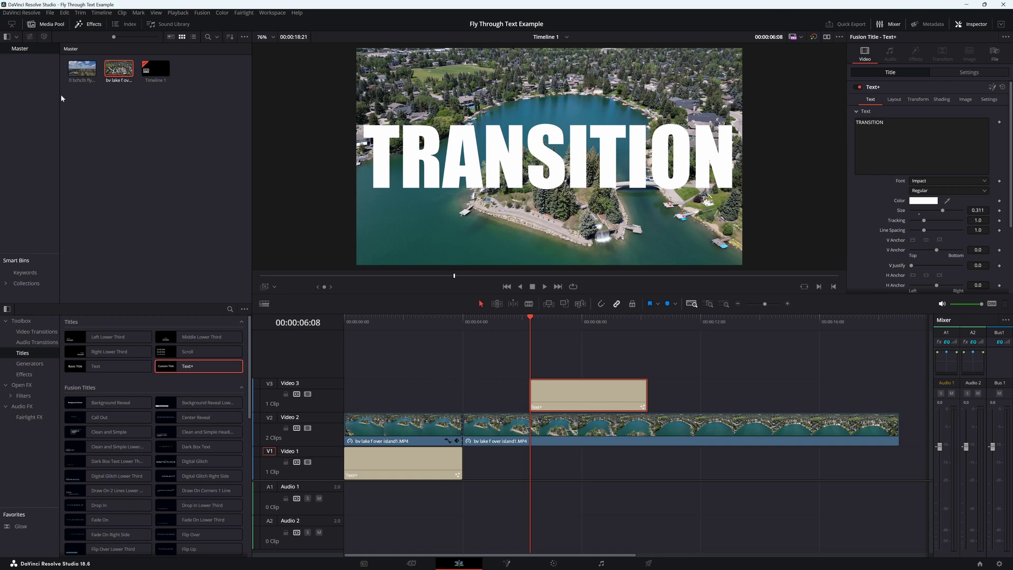
Place the flyover DJI_0107.MP4 clip on a new Video 4 track at the playhead
double_click(81, 74)
left_click_drag(82, 74, 532, 364)
key("shift+z")
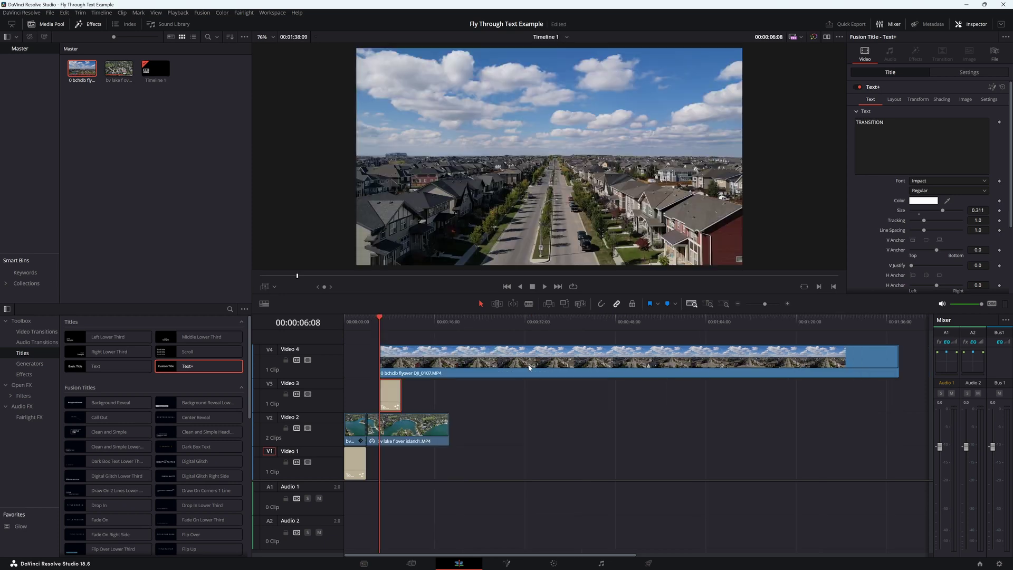
Set the flyover clip's speed to 200% using Retime Controls
right_click(603, 369)
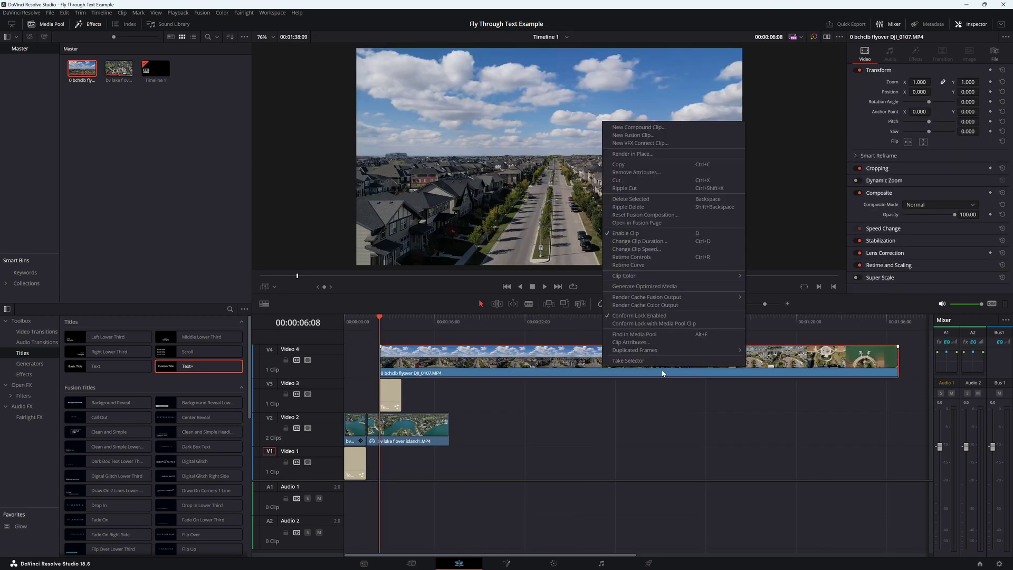
left_click(649, 258)
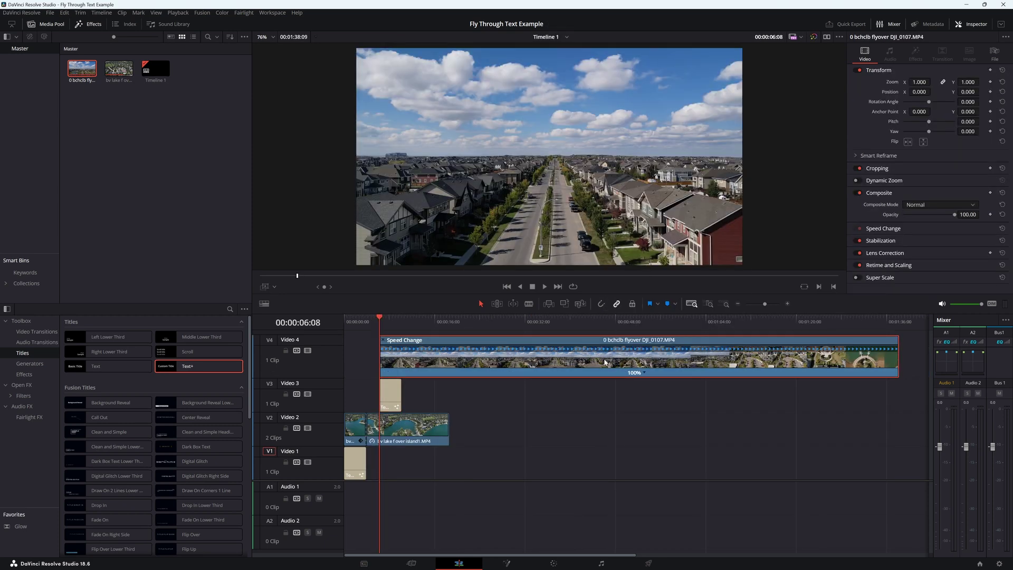
left_click(644, 374)
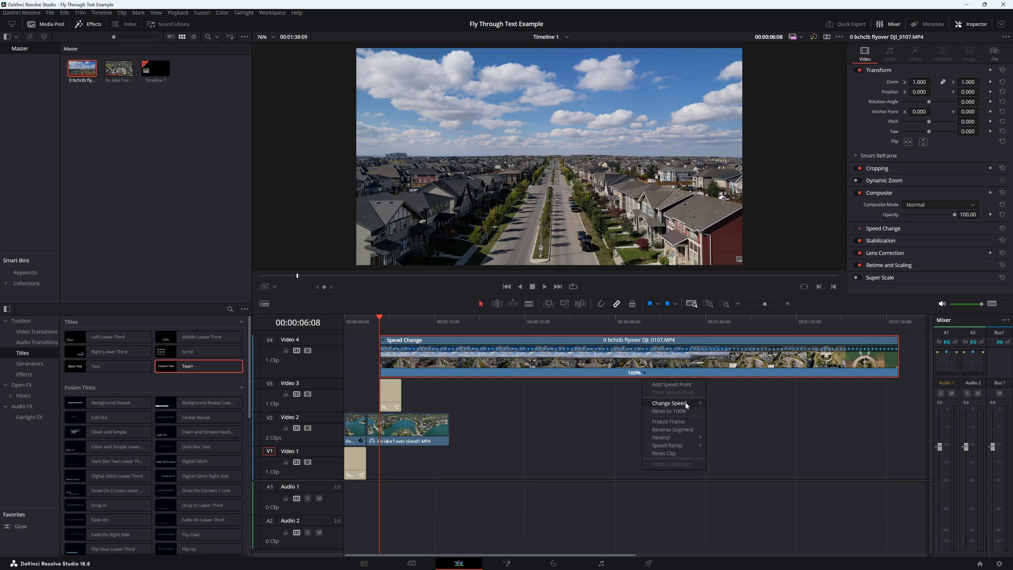
mouse_move(680, 403)
left_click(732, 464)
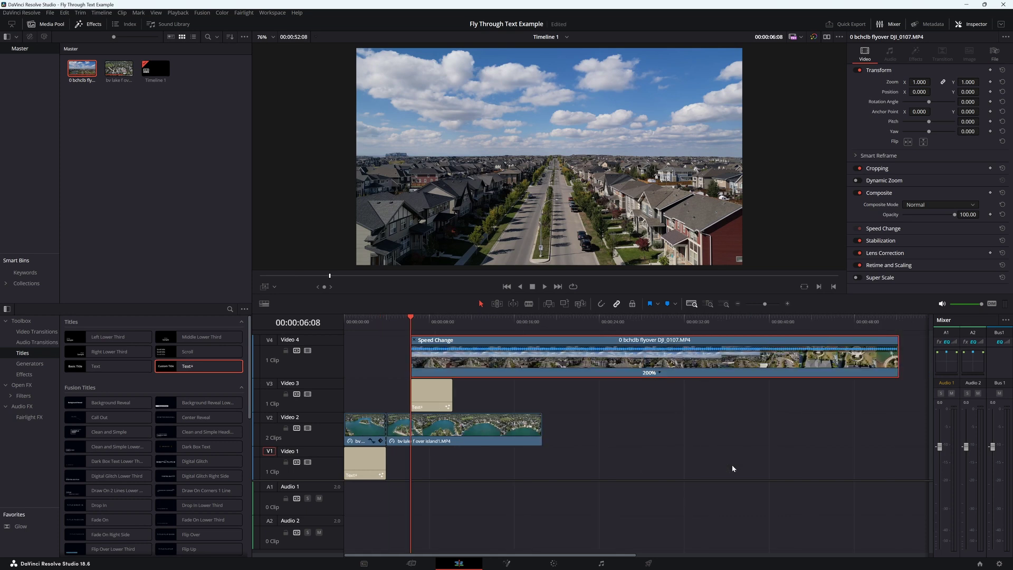
key("ctrl+r")
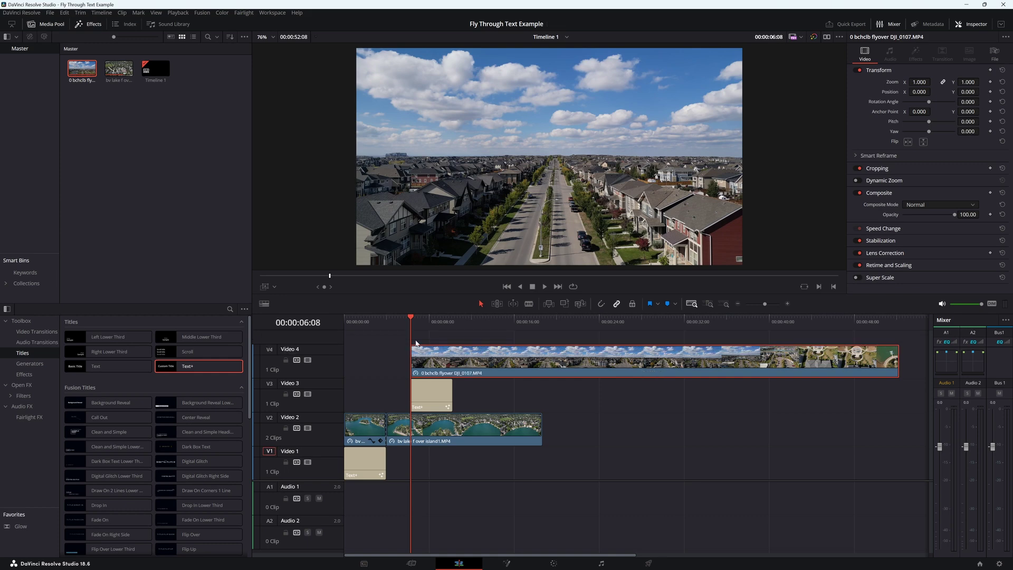
Trim the flyover clip's opening and slide it to start with the TRANSITION title at about 00:00:06:07
left_click_drag(416, 317, 688, 347)
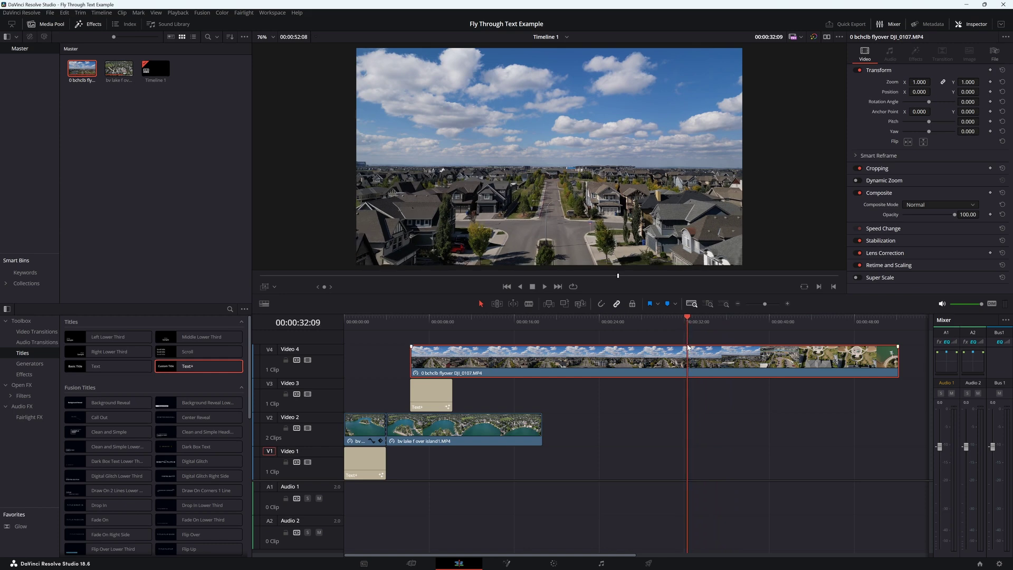
left_click_drag(412, 359, 686, 372)
left_click_drag(683, 321, 411, 351)
left_click(413, 350)
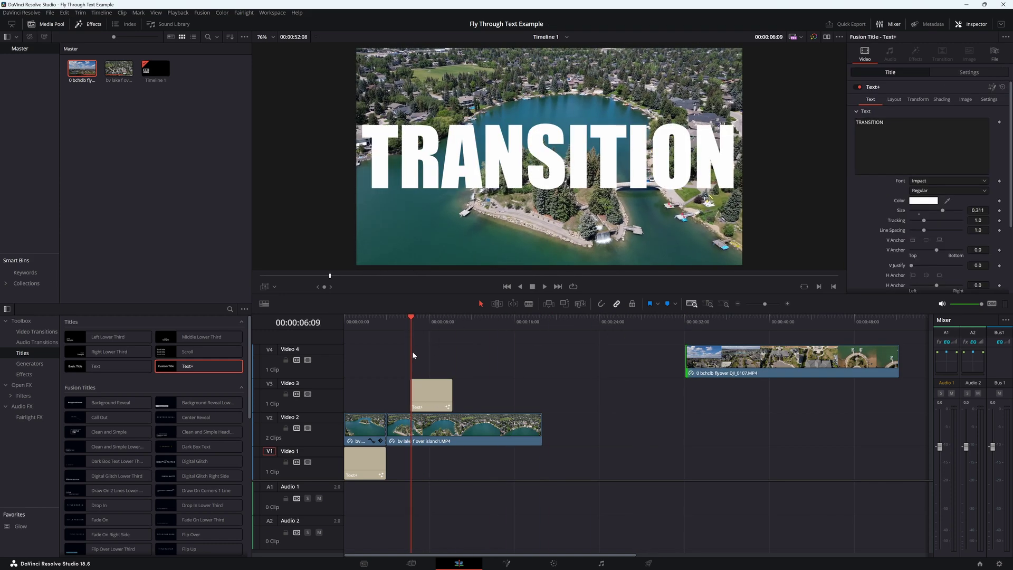
key("Left")
key("Right")
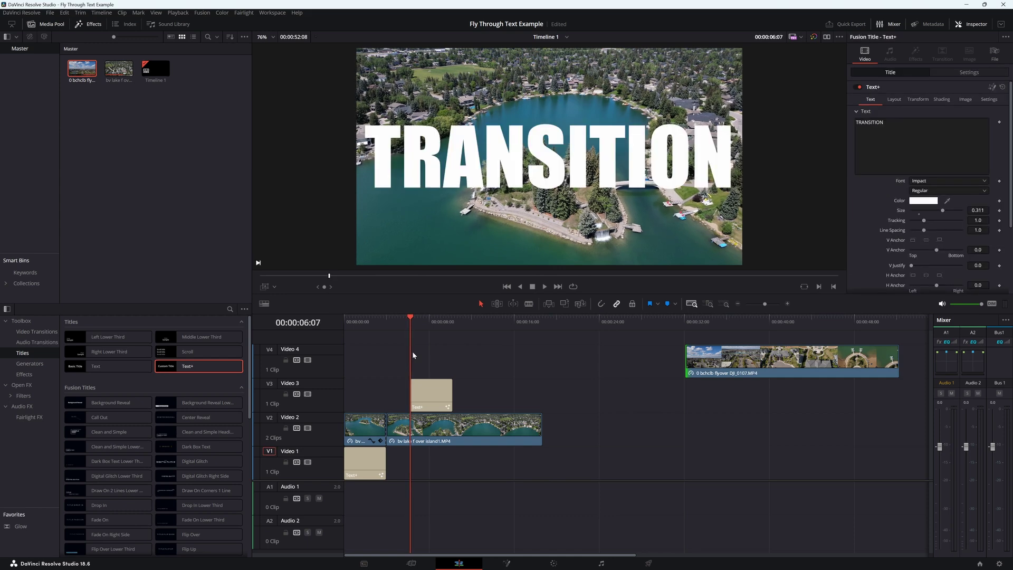
left_click_drag(696, 351, 459, 368)
key("ctrl+=")
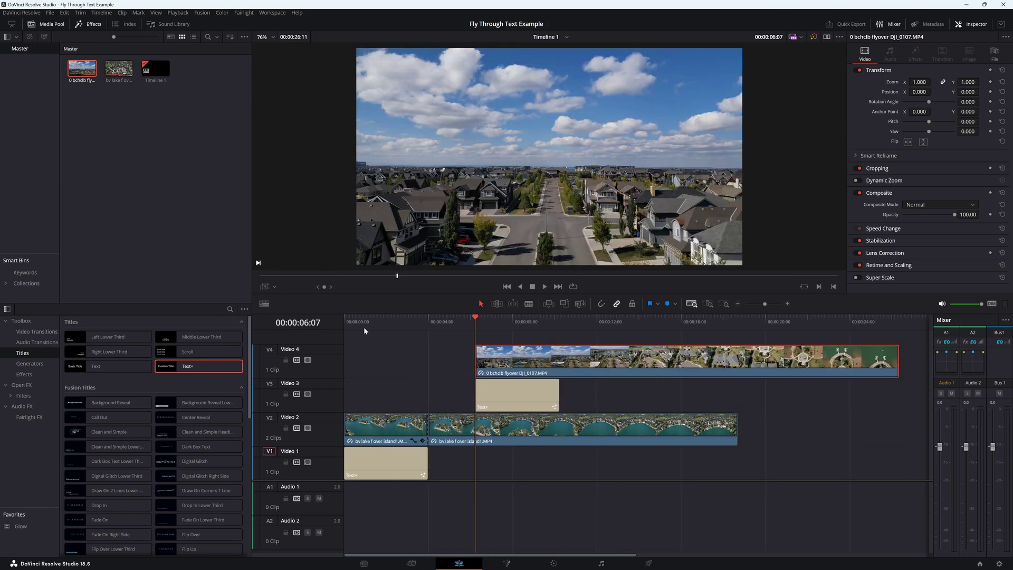
Give the Video 4 flyover clip the Foreground composite mode
left_click(307, 361)
left_click(307, 361)
left_click(974, 206)
left_click_drag(978, 222, 983, 260)
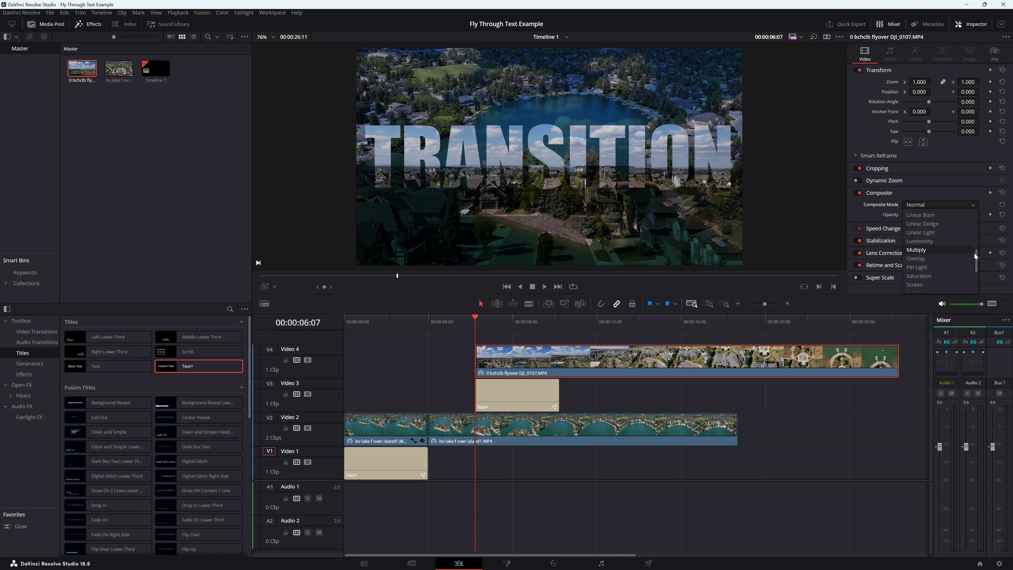
left_click_drag(977, 256, 979, 276)
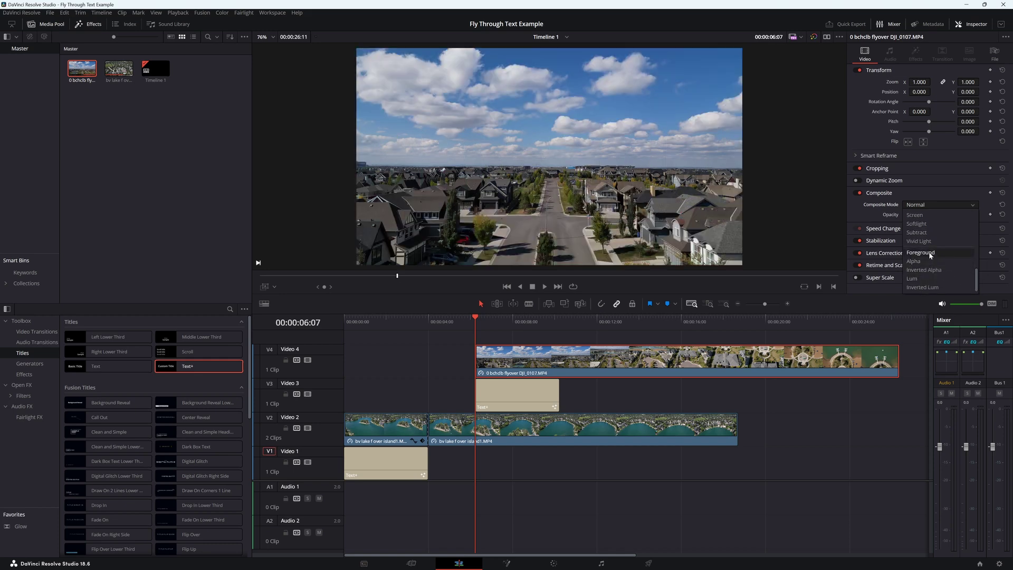
left_click(930, 253)
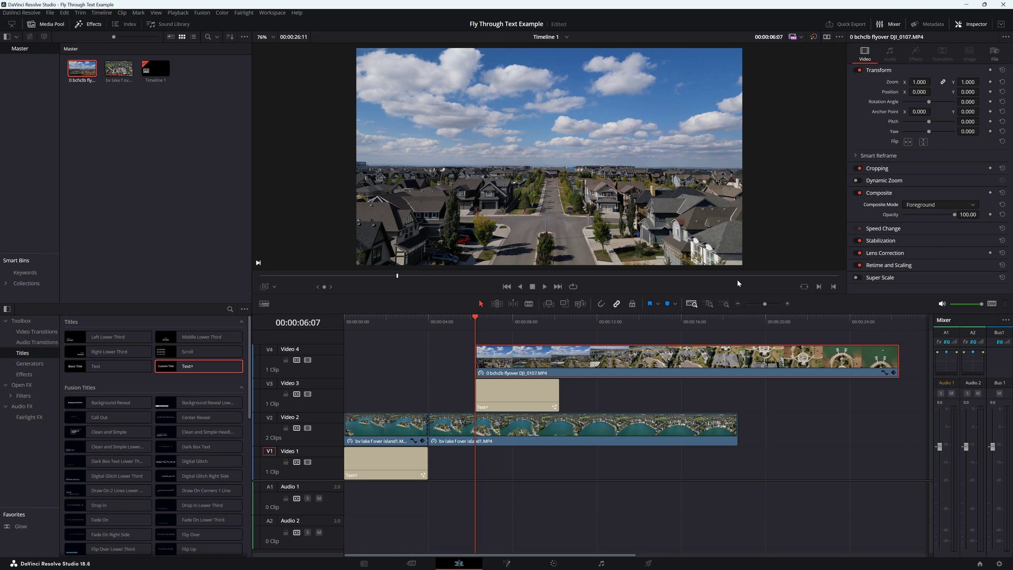
left_click(510, 399)
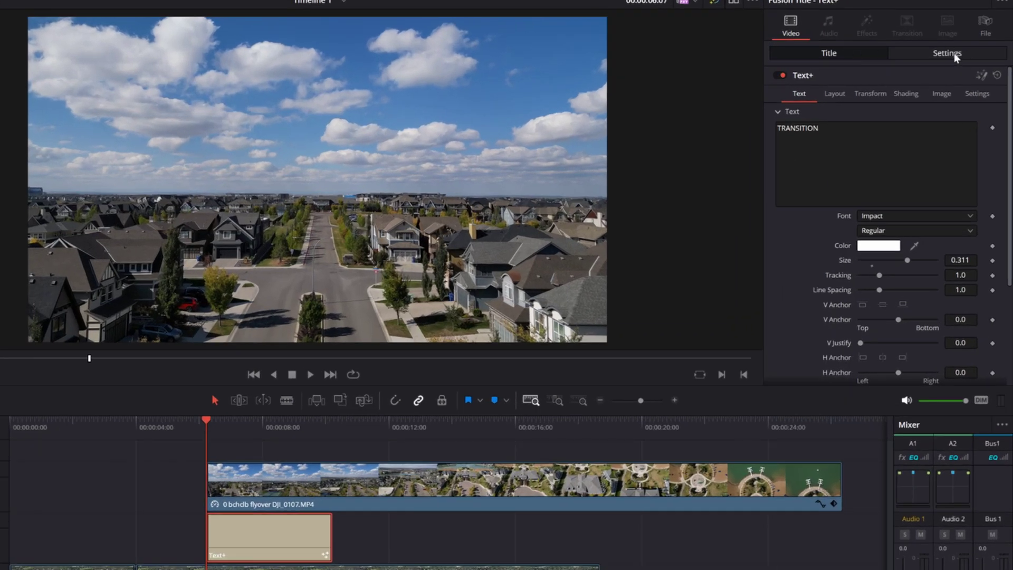
Set the TRANSITION title's Composite Mode to Alpha in the Inspector settings
left_click(954, 53)
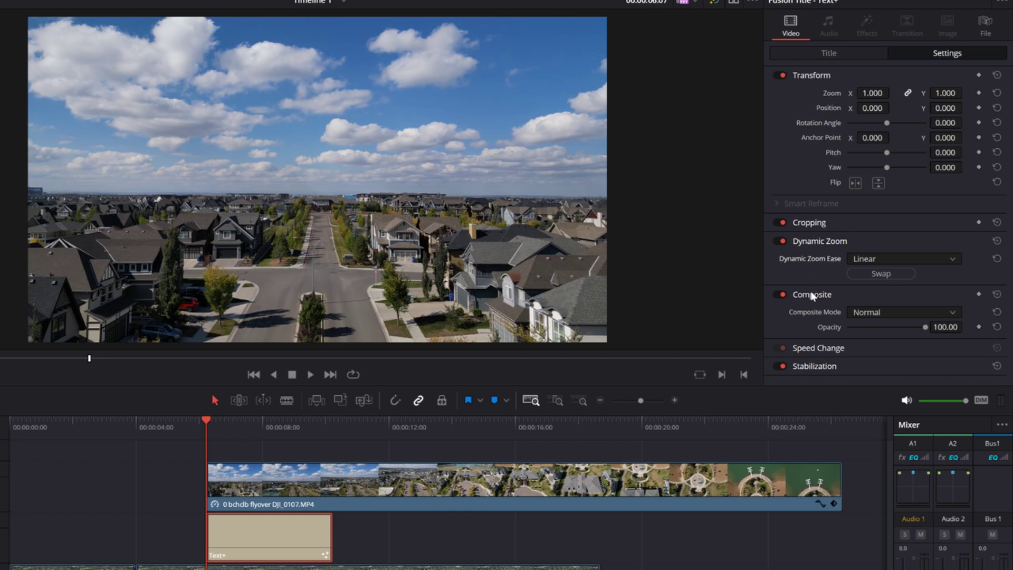
left_click(951, 313)
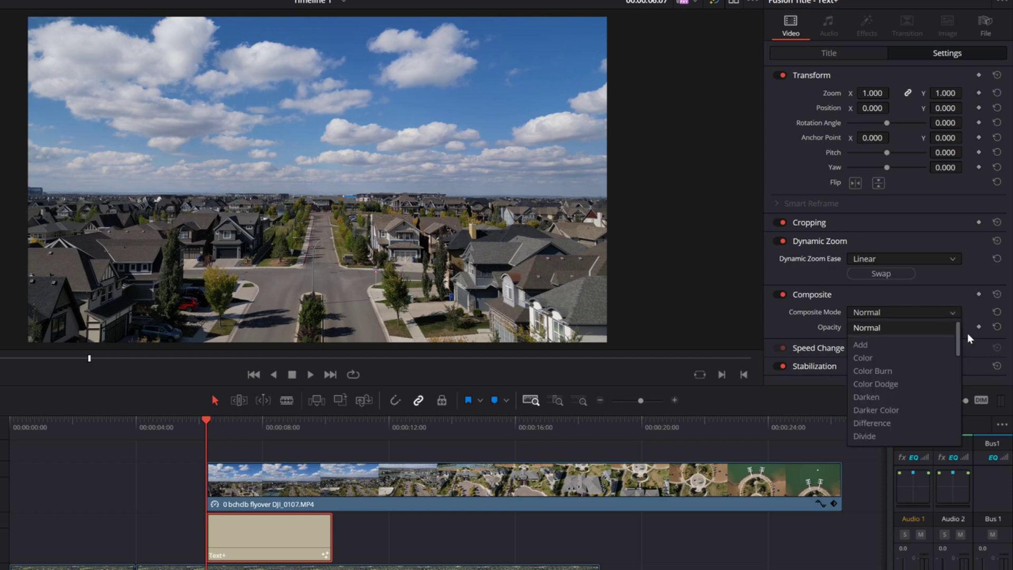
left_click_drag(957, 331, 958, 430)
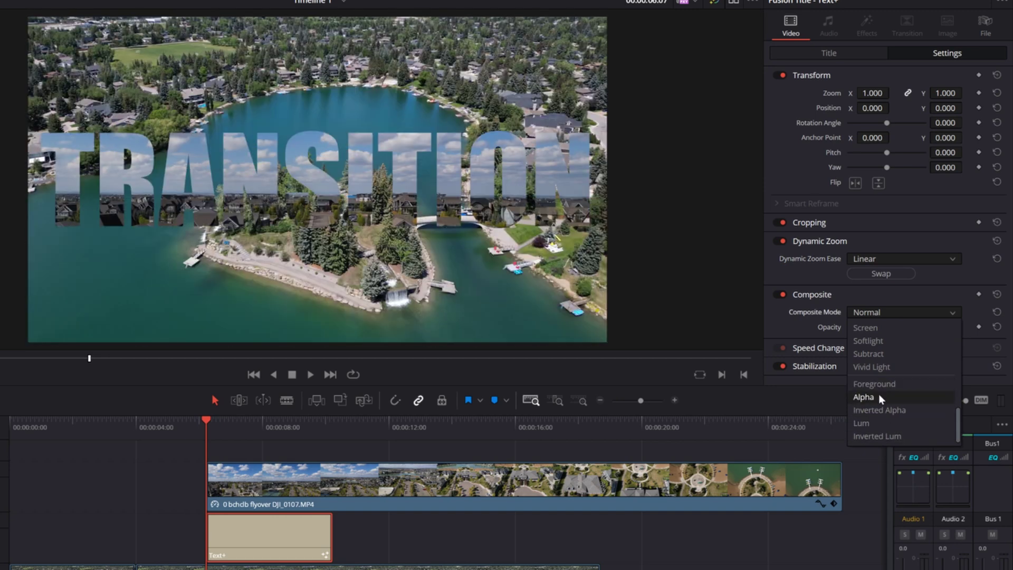
left_click(879, 396)
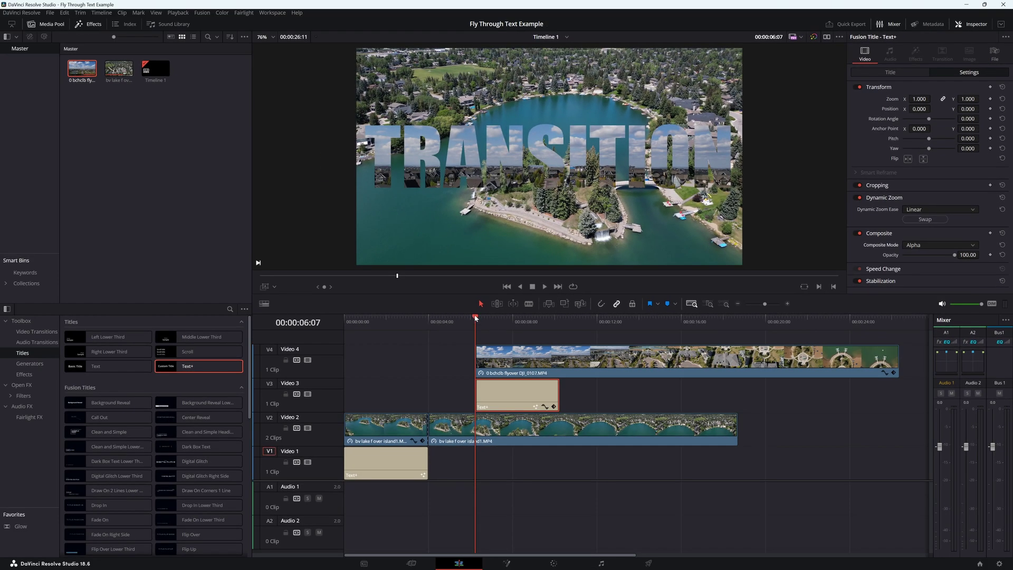
Alt-drag the TRANSITION Text+ clip to the right to create a copy after it on Video 3
mouse_move(475, 318)
left_mouse_down()
mouse_move(568, 319)
mouse_move(451, 319)
mouse_move(487, 321)
left_mouse_up()
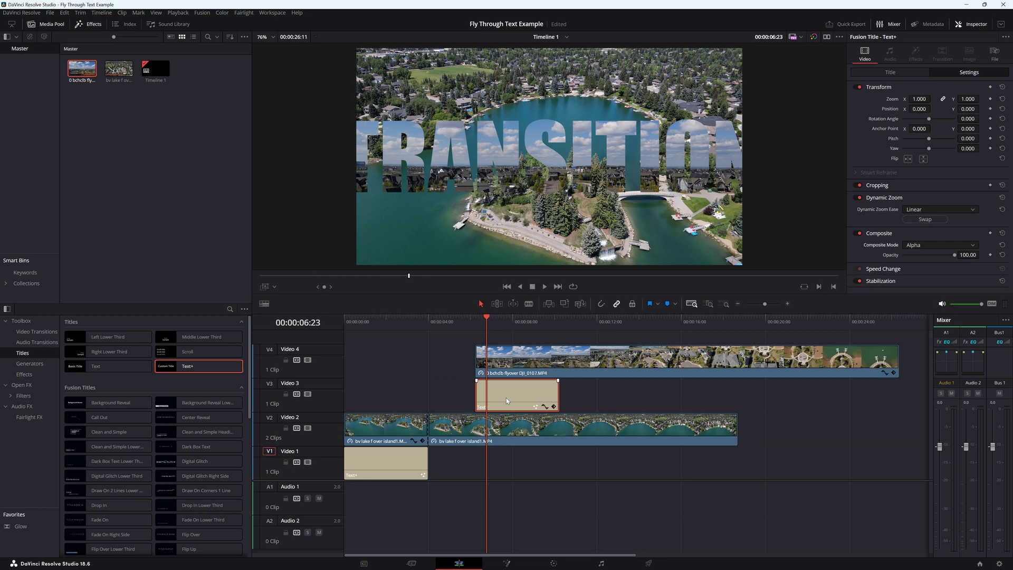
left_click_drag(507, 400, 593, 399)
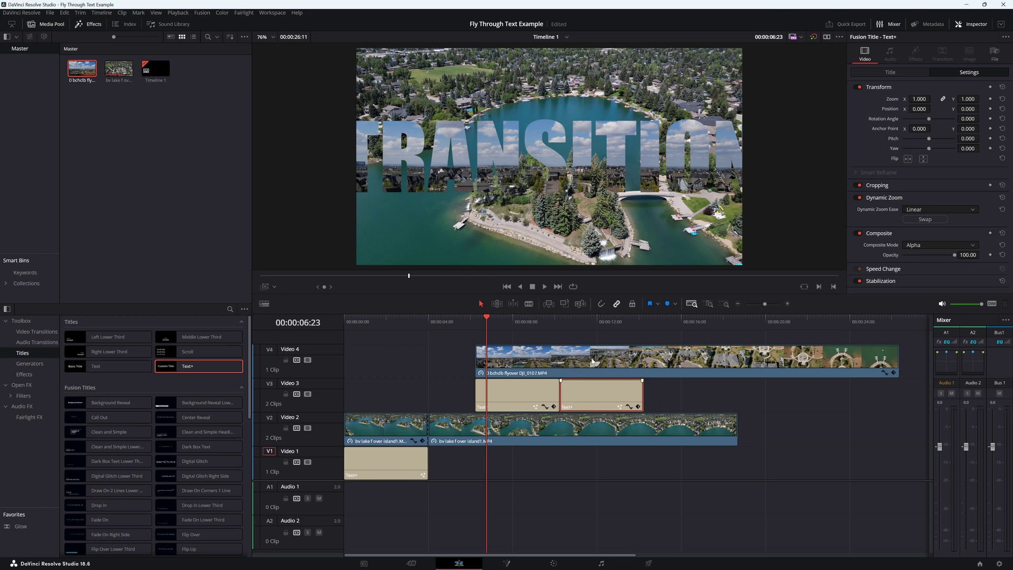
Save the project and turn off Dynamic Zoom on the first TRANSITION title clip
key("ctrl+s")
left_click_drag(482, 319, 510, 319)
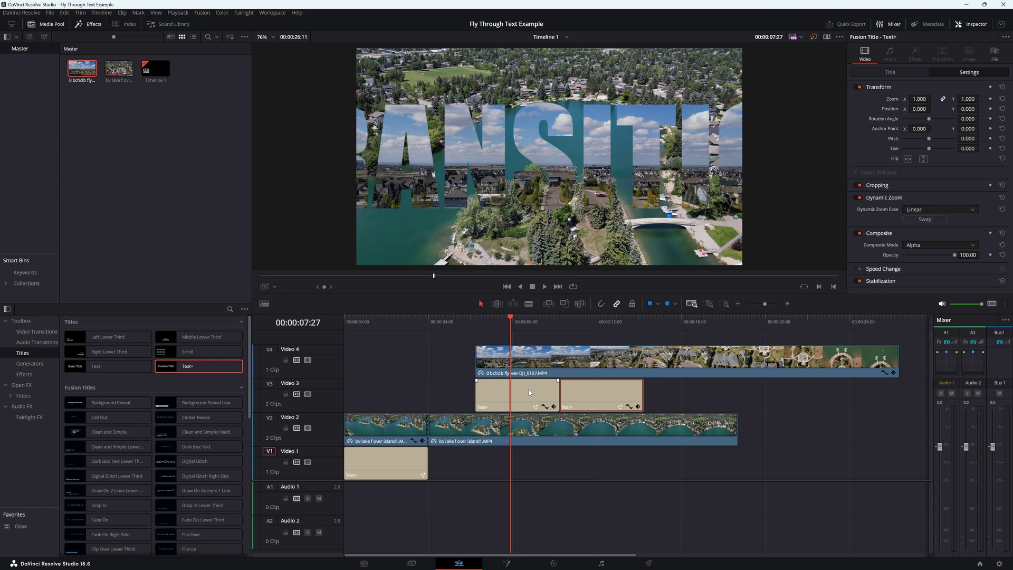
left_click(528, 390)
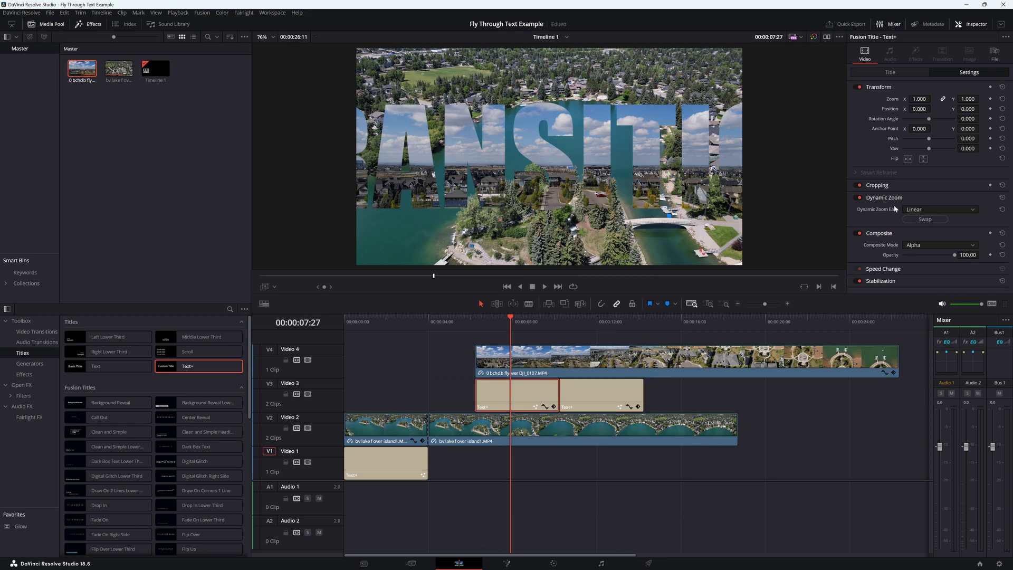
left_click(857, 198)
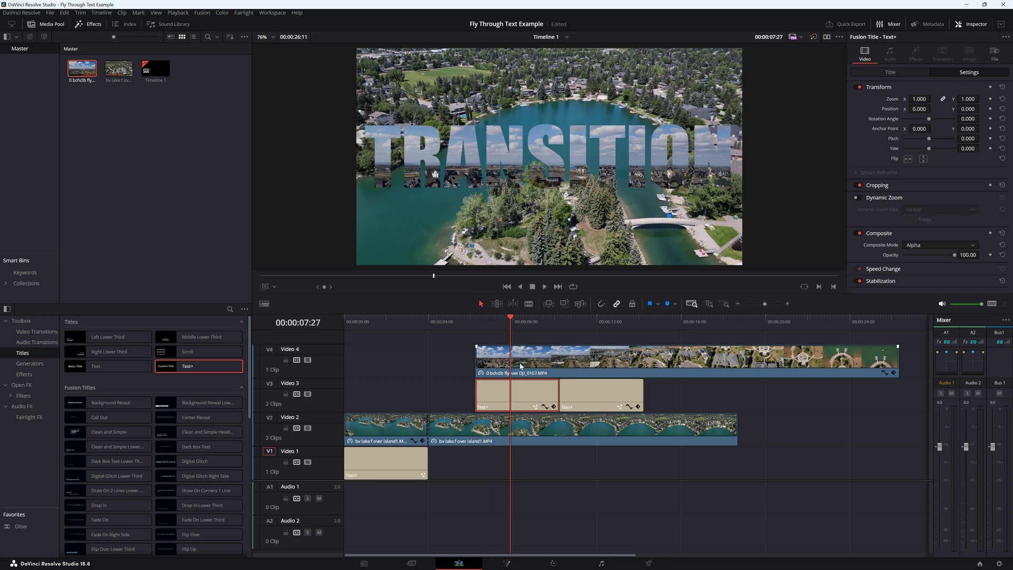
Put the playhead on the title's first frame at 00:00:06:07
left_click_drag(509, 325, 482, 322)
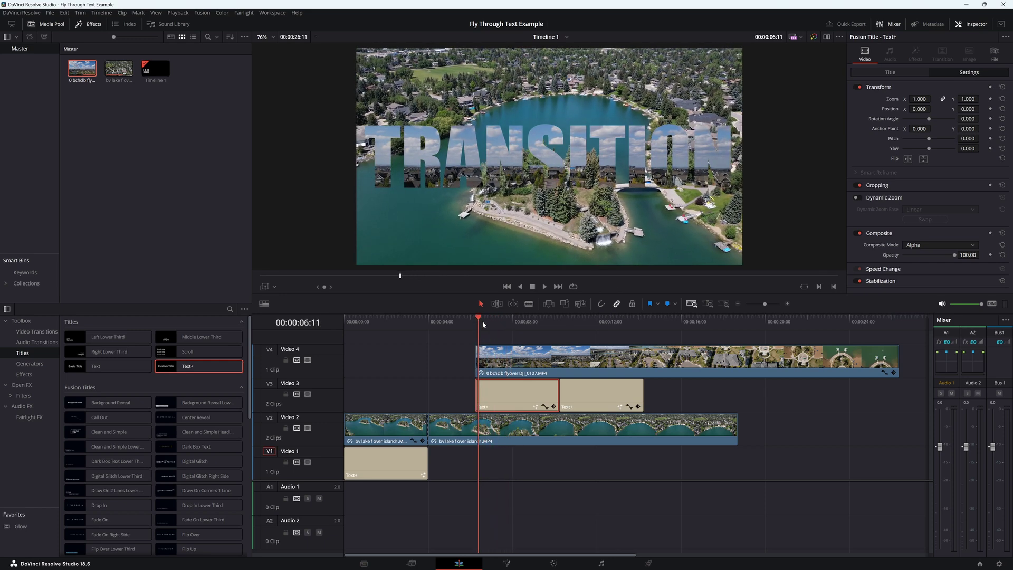
key("Left")
key("Left")
key("Left")
key("Left")
key("Left")
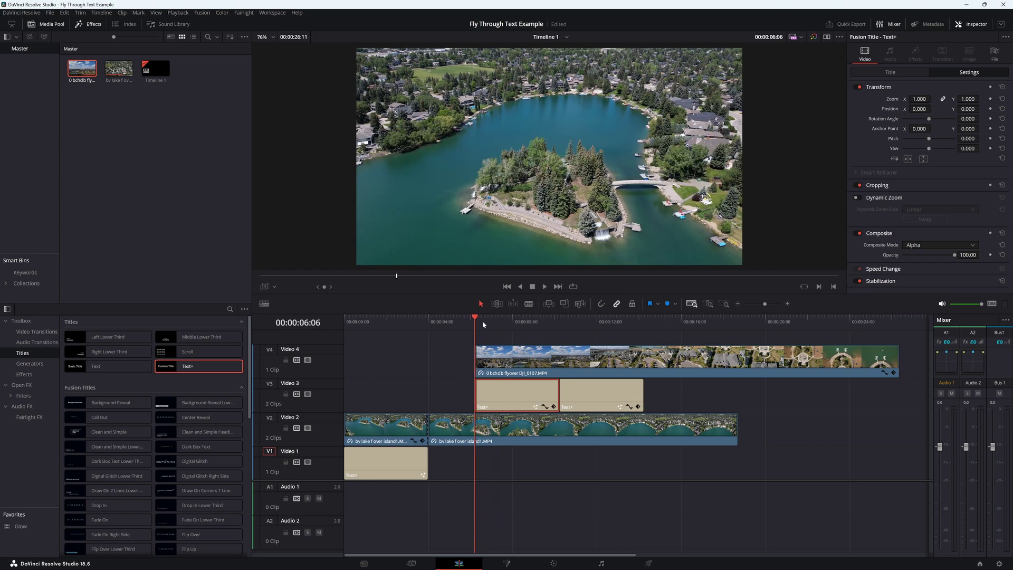
key("Right")
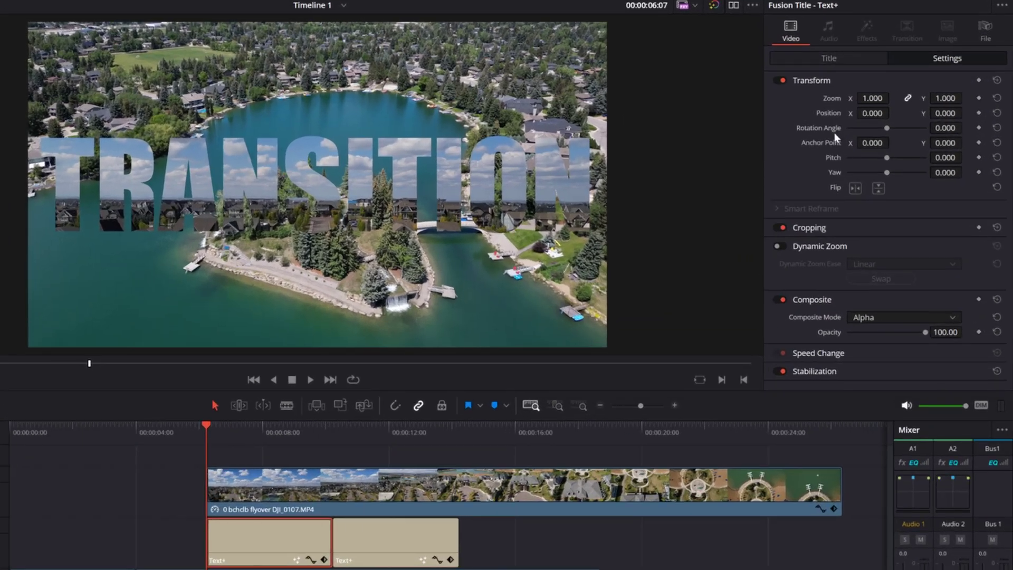
Shrink the TRANSITION text to a tiny starting size of 0.0039
left_click(835, 60)
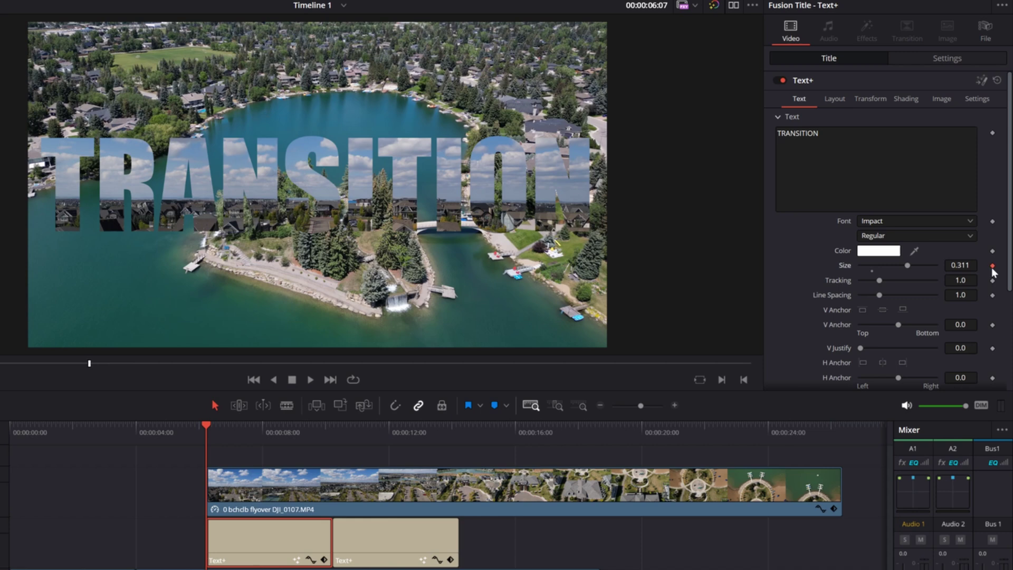
left_click_drag(907, 266, 861, 271)
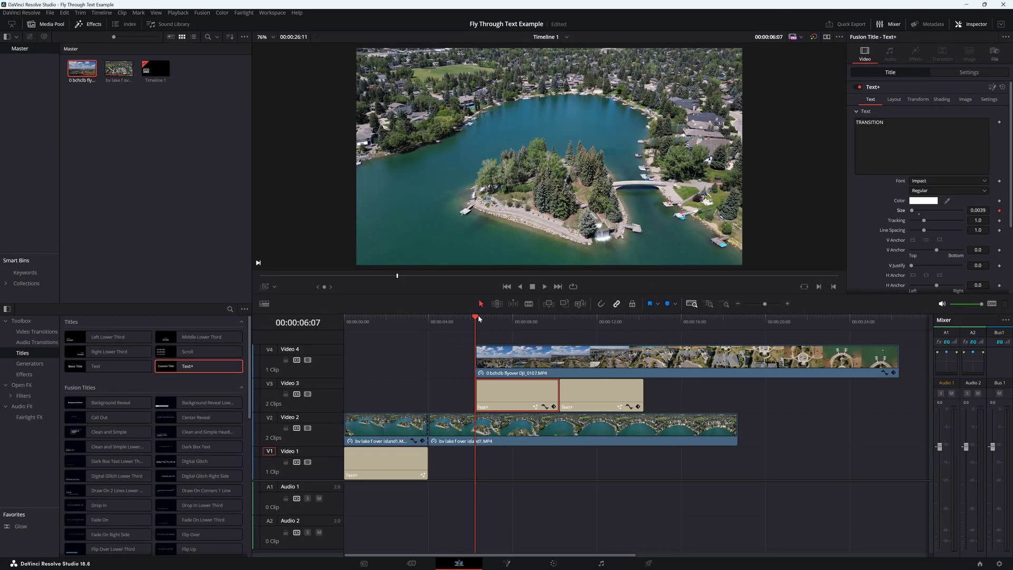
left_click_drag(479, 319, 560, 320)
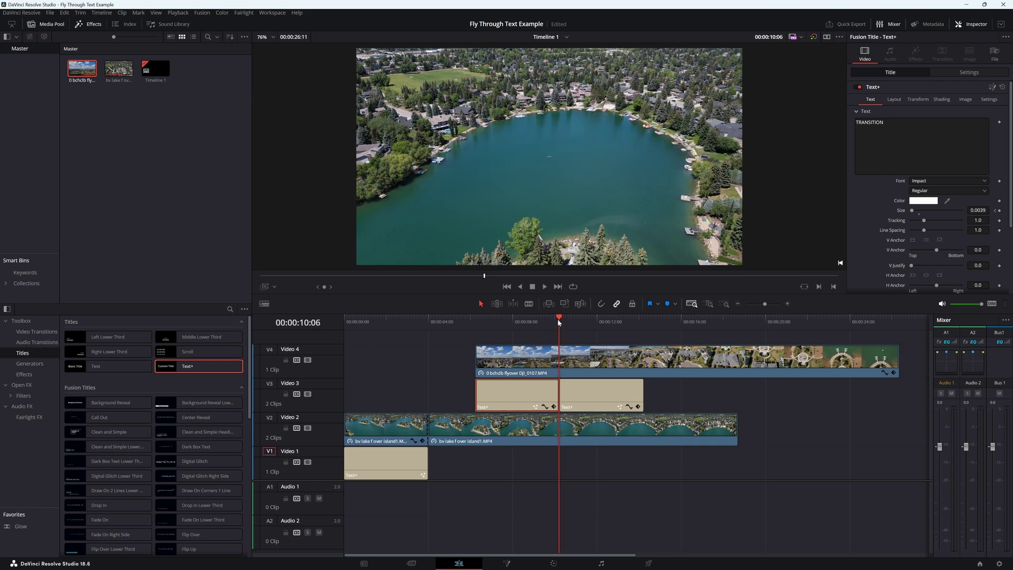
Keyframe the first title's size to 0.311 at 00:00:10:06 and preview the zoom
left_click(594, 392)
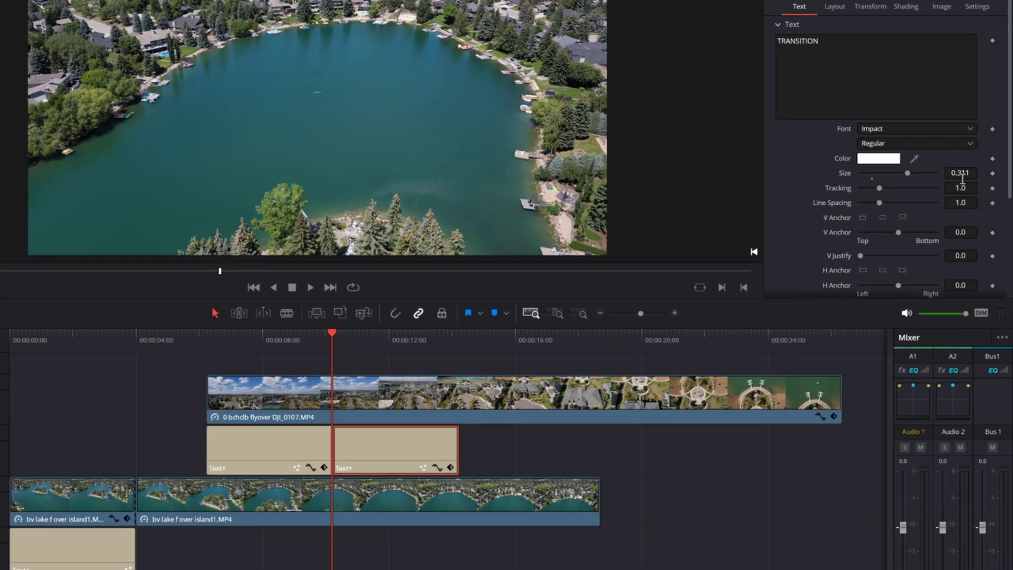
left_click(270, 451)
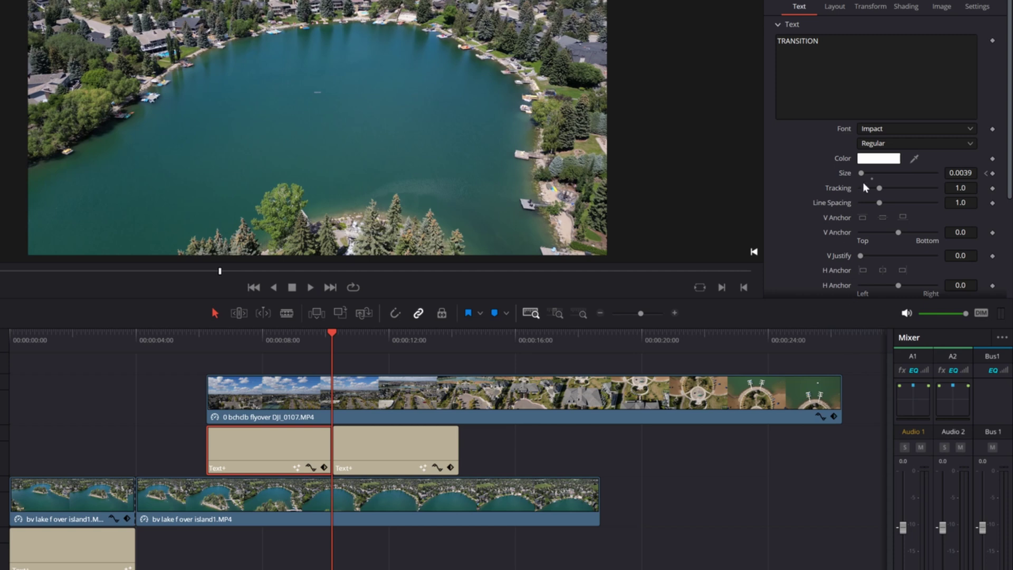
left_click_drag(861, 173, 907, 179)
left_click(970, 174)
type("0")
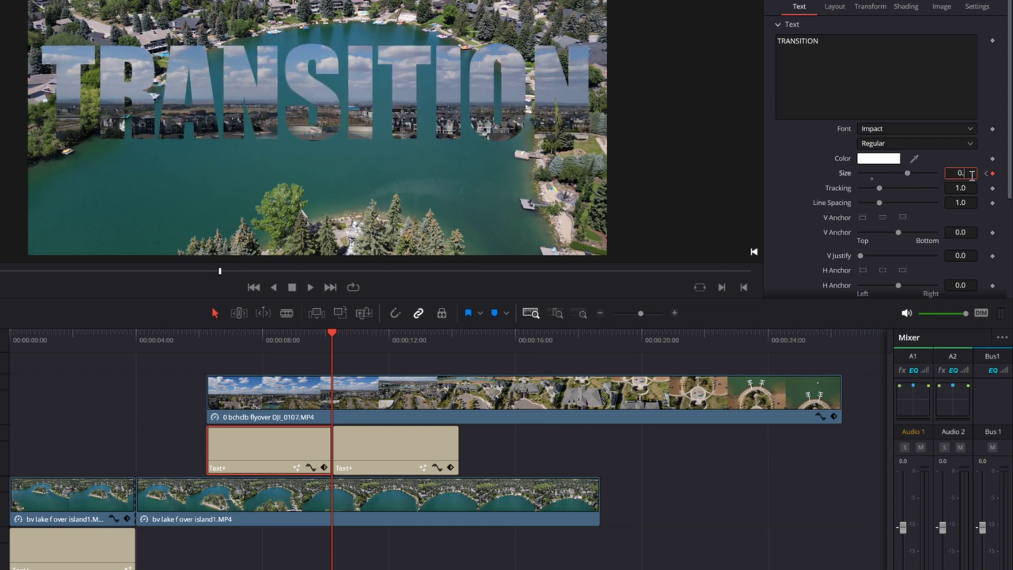
type(".311")
key("Tab")
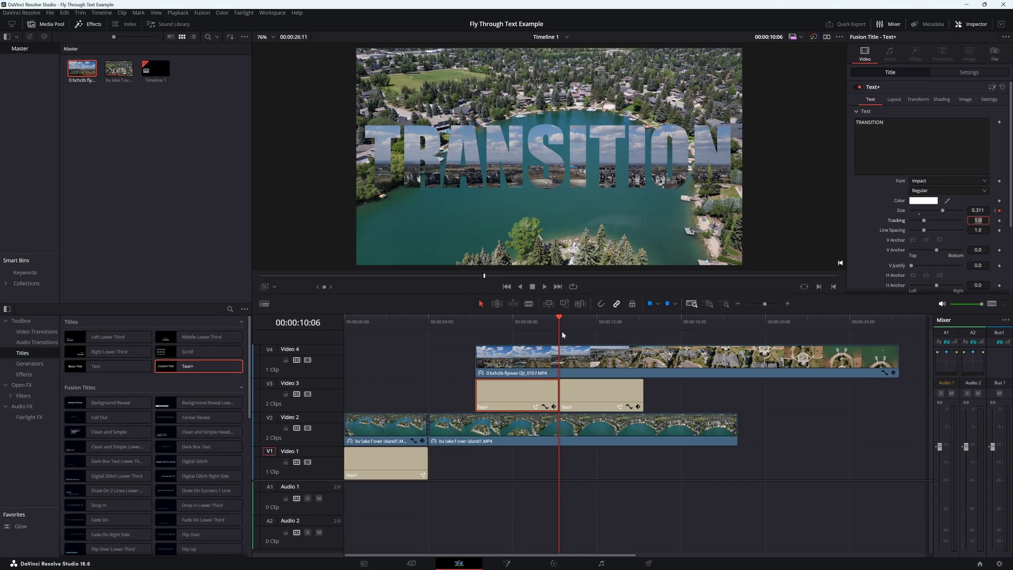
left_click_drag(560, 318, 332, 339)
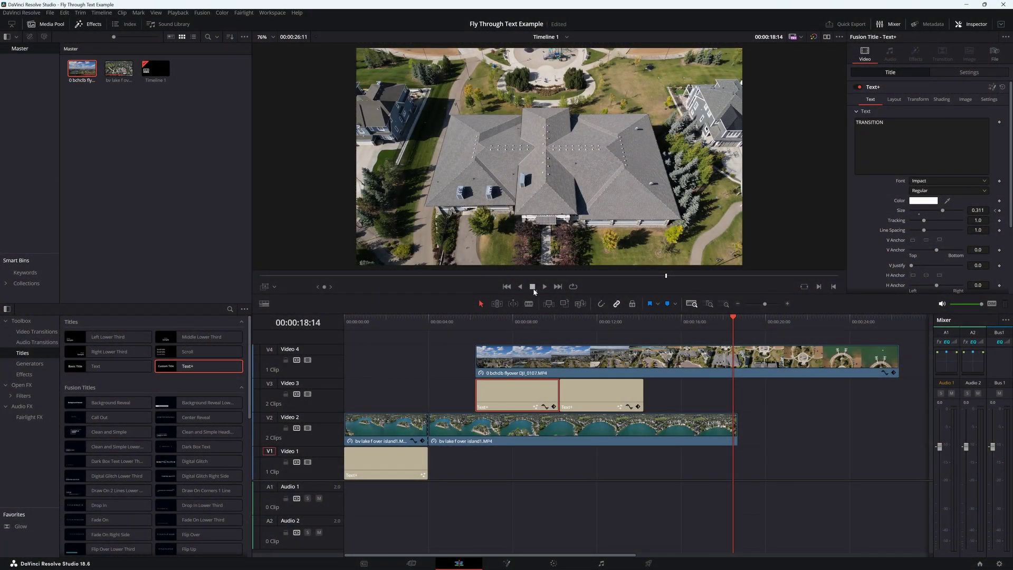
left_click_drag(735, 319, 477, 313)
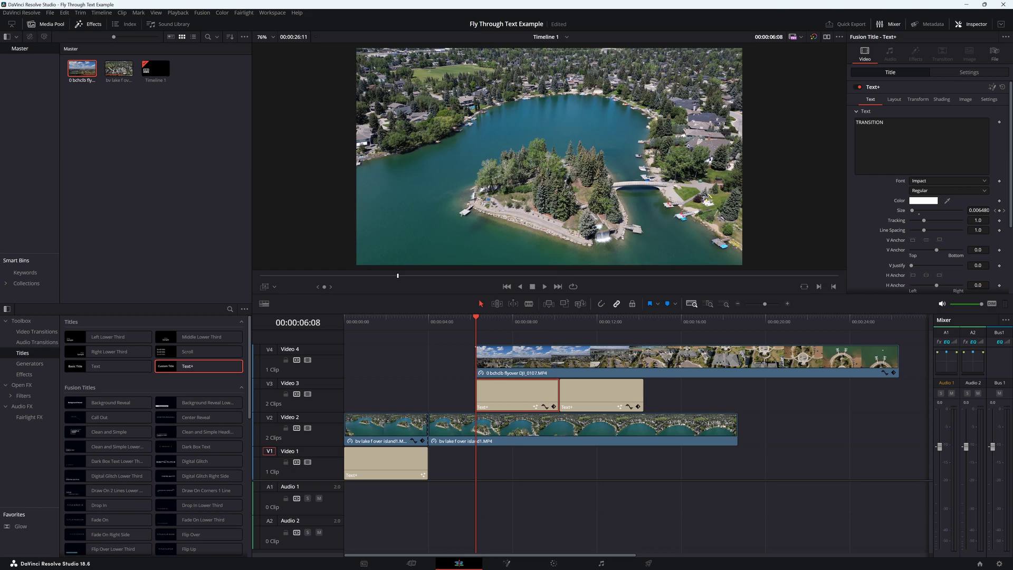
At the title's starting keyframe, set its Layout Center Y to 0.776 and save the project
left_click_drag(477, 320, 500, 319)
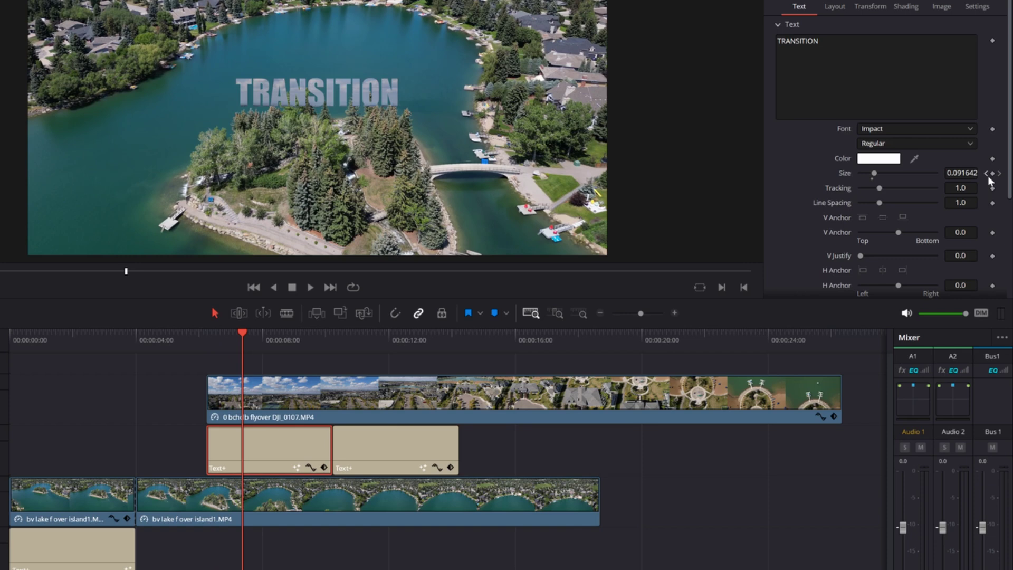
left_click(986, 174)
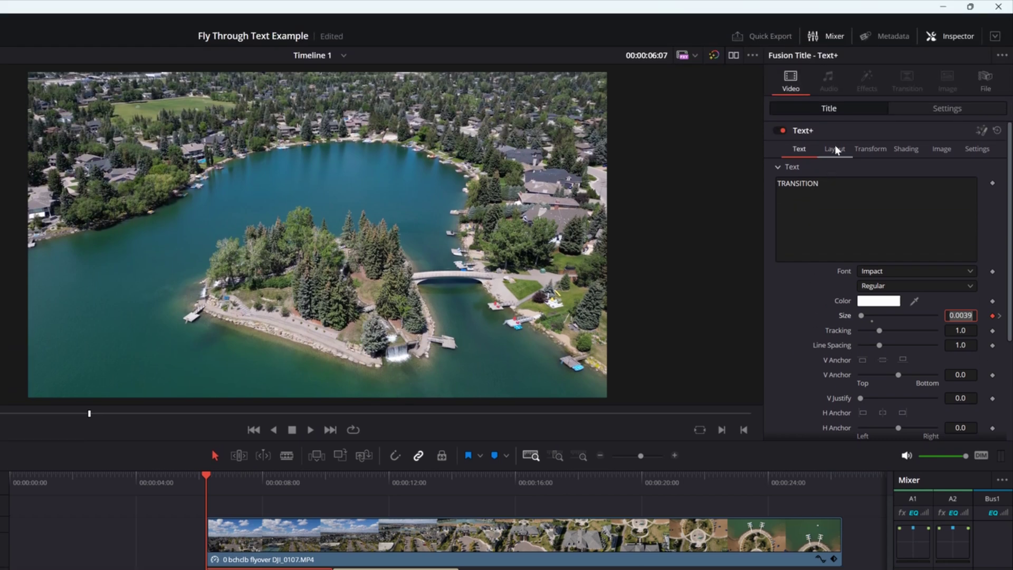
left_click(835, 151)
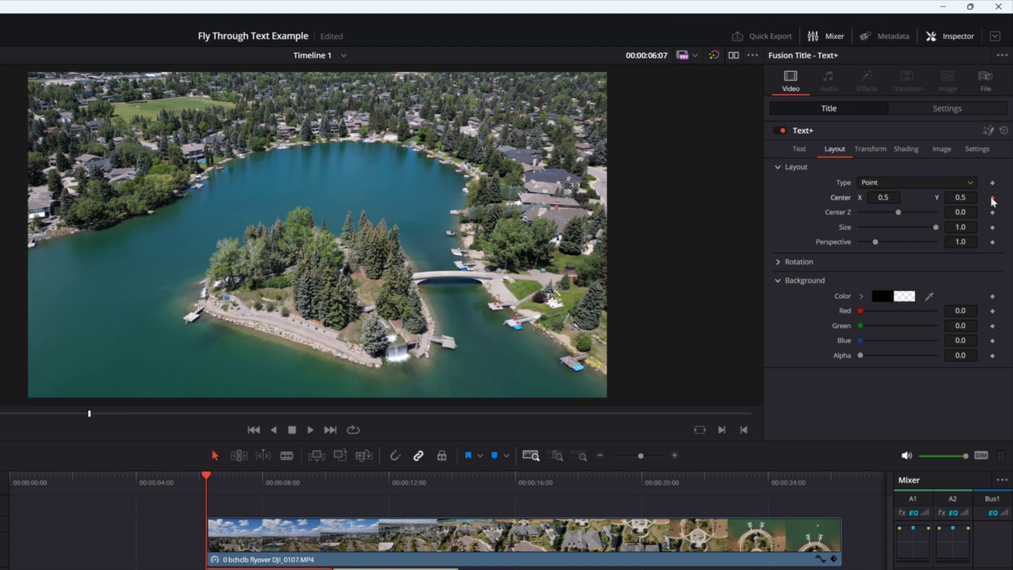
left_click(953, 198)
type("0.555")
left_click(538, 162)
left_click_drag(955, 200, 960, 201)
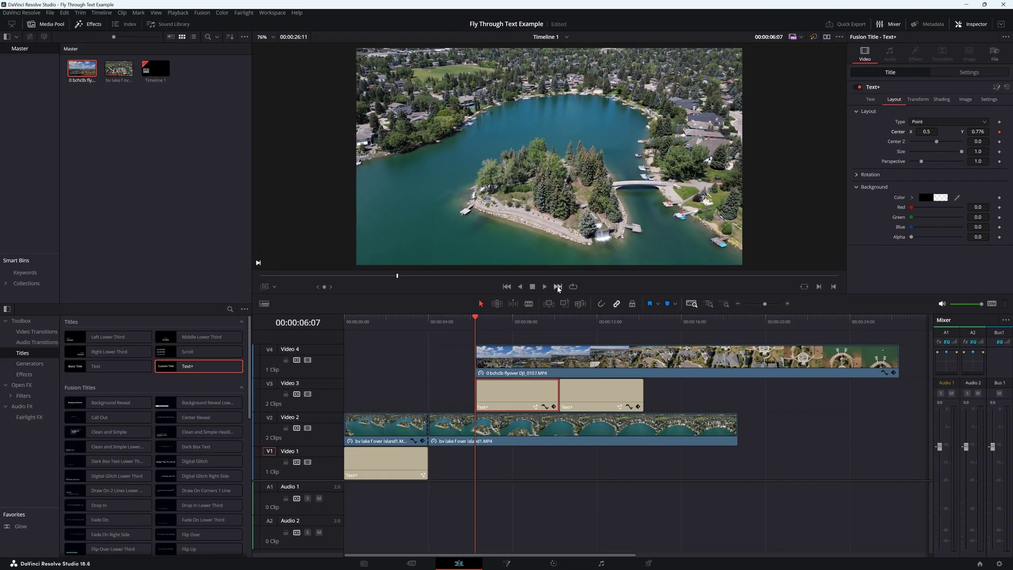
key("ctrl+s")
Set the title's Center Y to 0.5 at 00:00:10:06 and play back the animation
left_click_drag(476, 317, 557, 315)
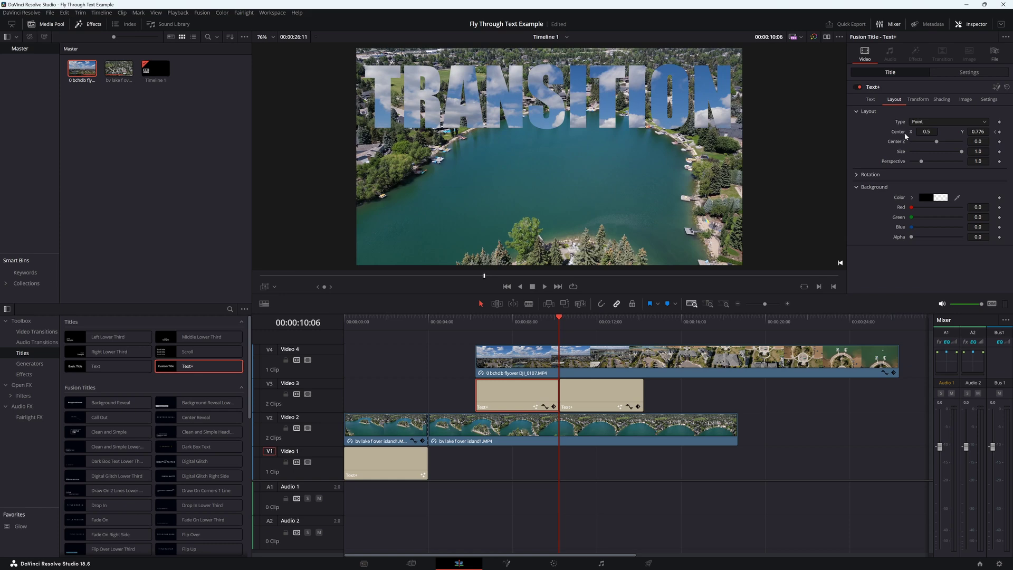
left_click(986, 132)
type("5")
key("Tab")
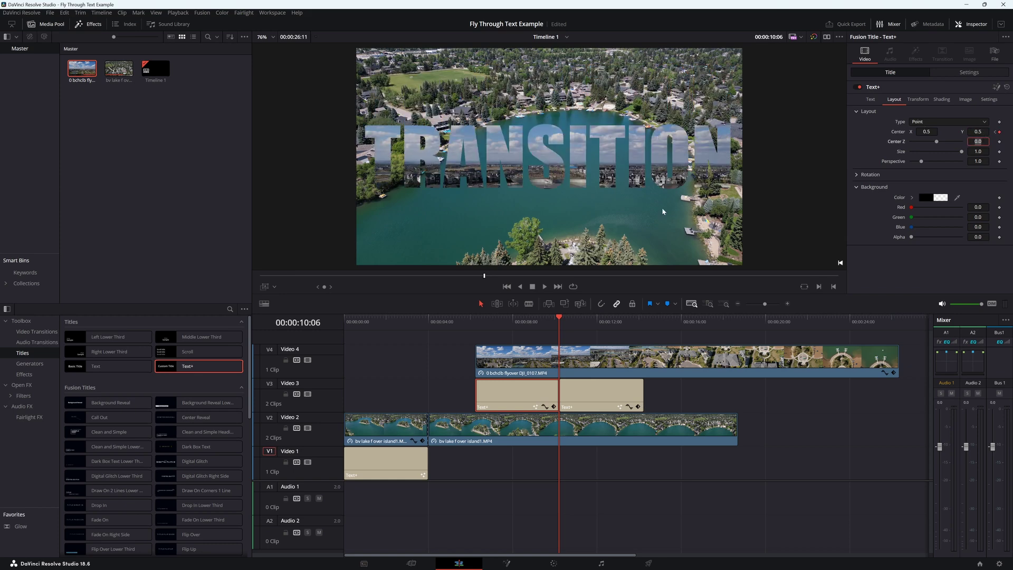
left_click_drag(556, 319, 462, 317)
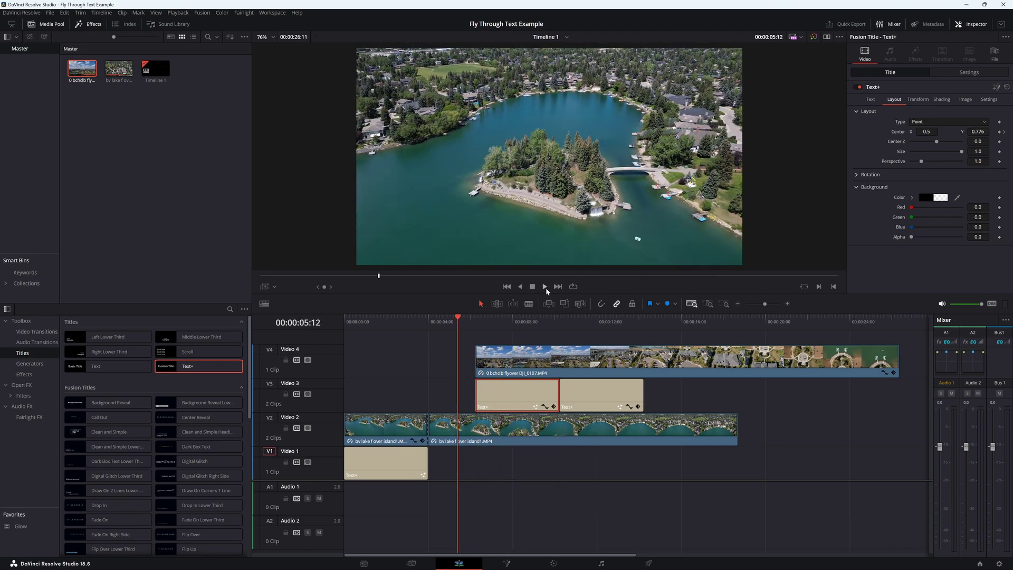
left_click(545, 286)
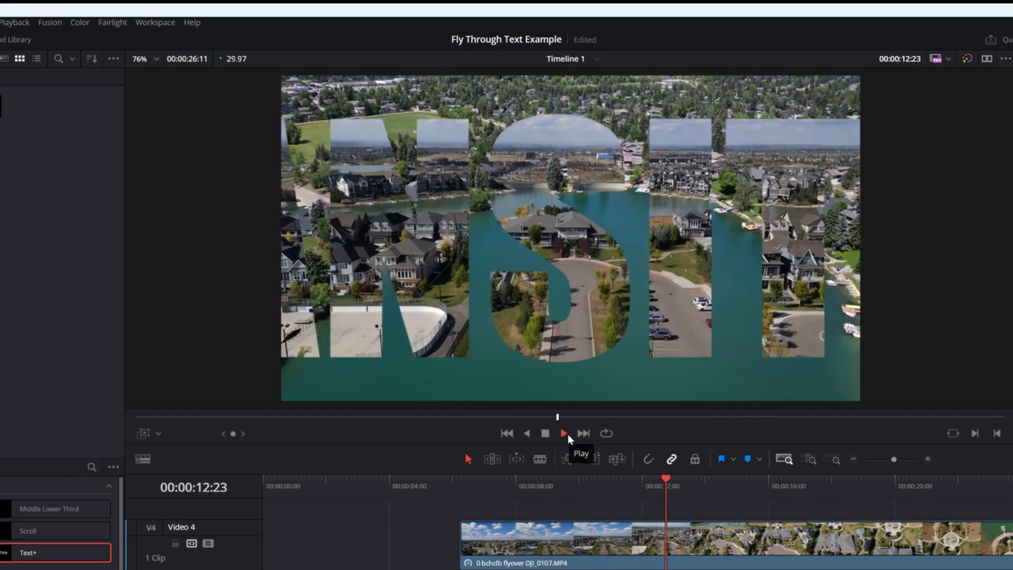
left_click(545, 434)
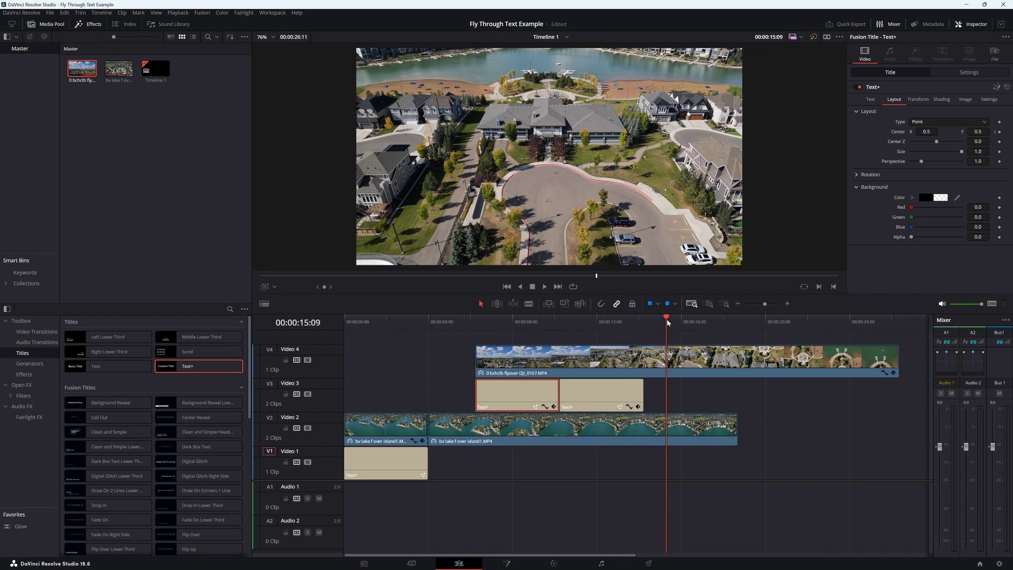
With the transform overlay on, drag the second TRANSITION title up and to the right at 11:08
left_click_drag(664, 322, 581, 320)
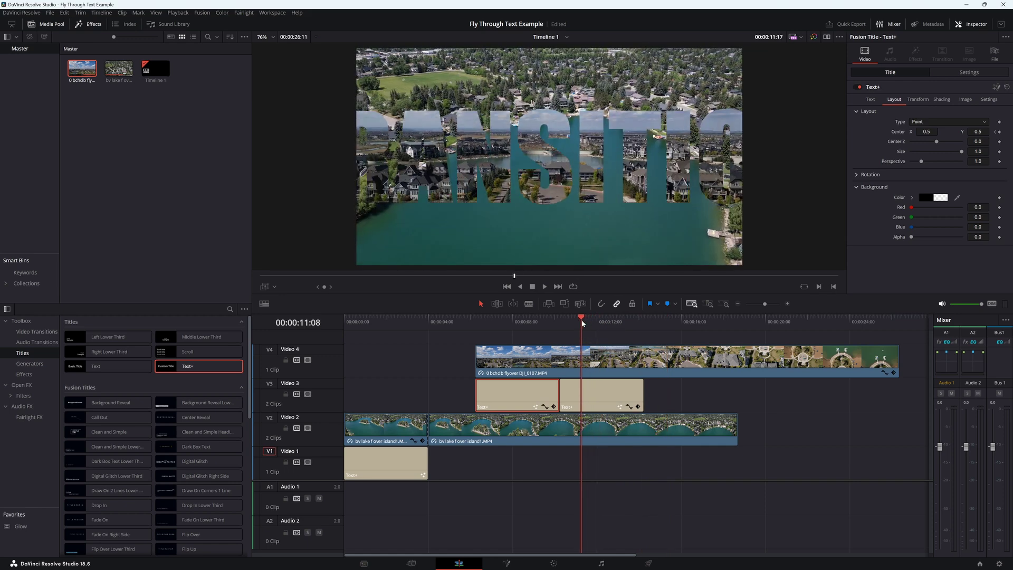
left_click(600, 386)
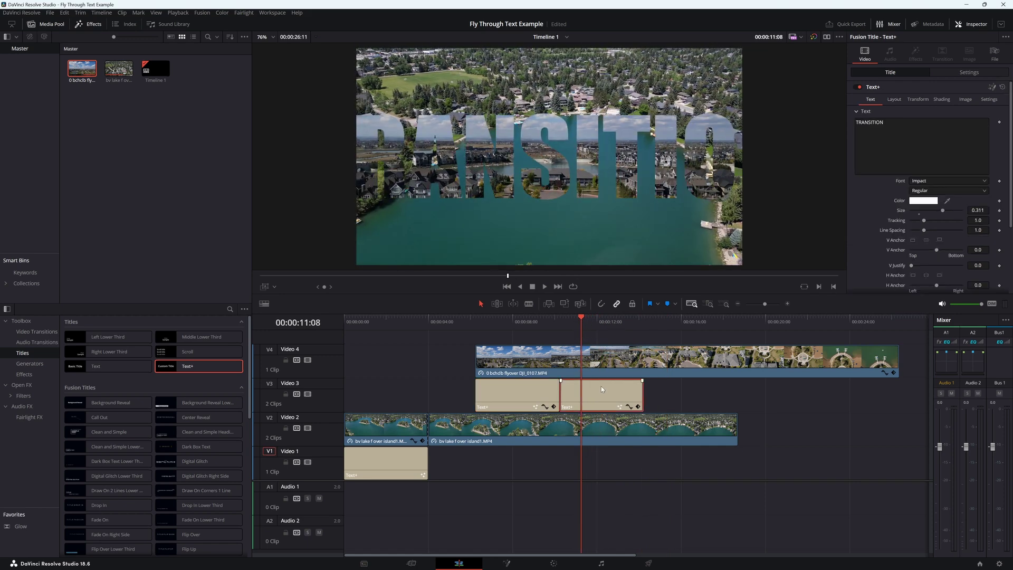
left_click(263, 287)
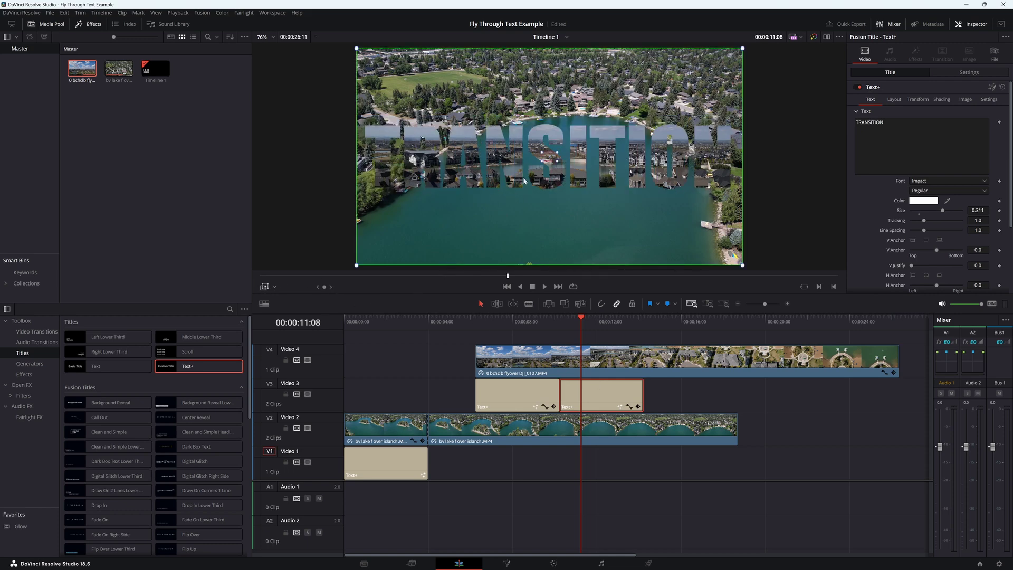
scroll(558, 166, "up", 6)
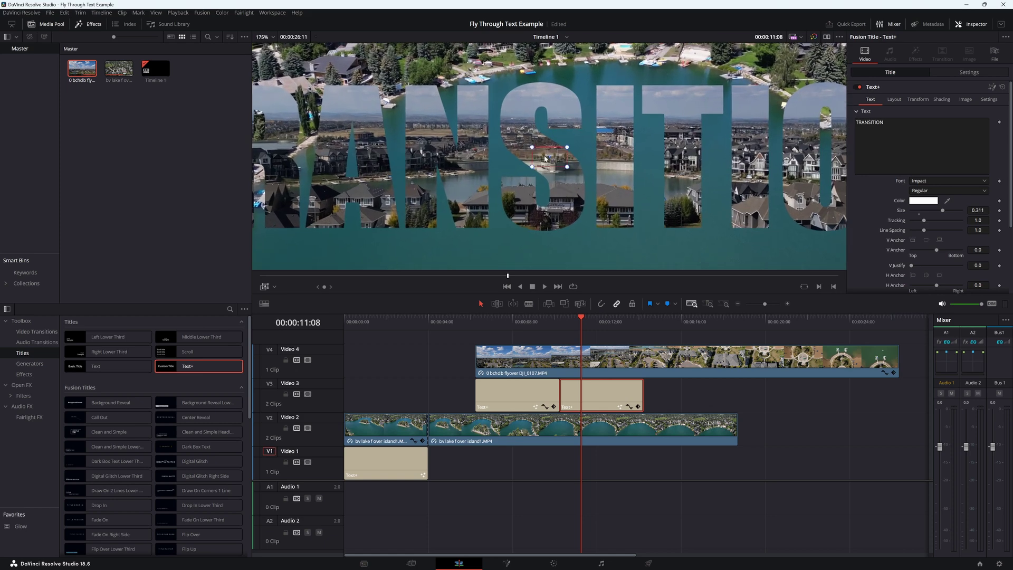
left_click_drag(544, 163, 558, 125)
Play the sequence from before the title appears to check the new motion path
scroll(549, 178, "down", 5)
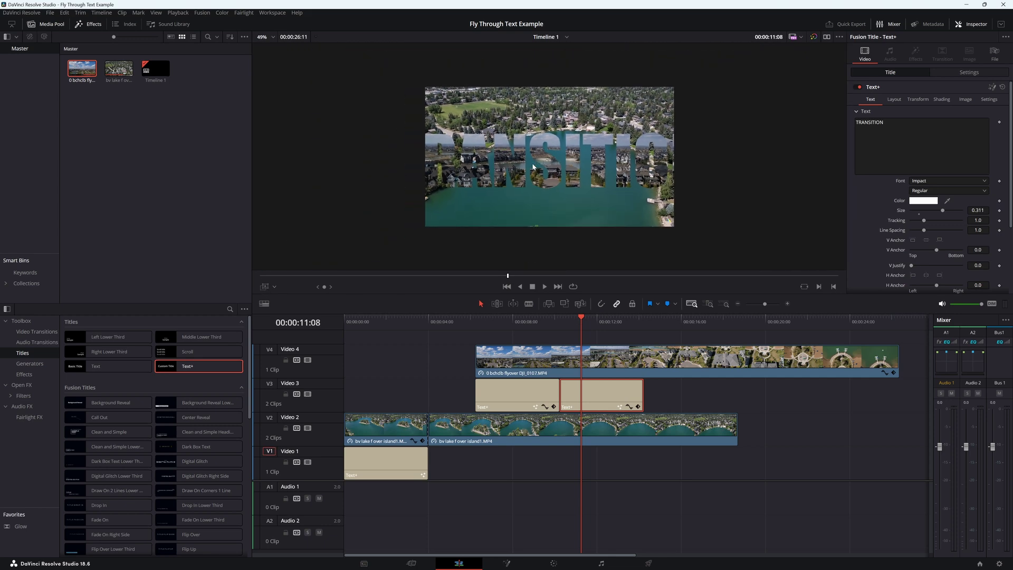
scroll(549, 178, "up", 2)
left_click_drag(581, 317, 464, 317)
left_click(544, 287)
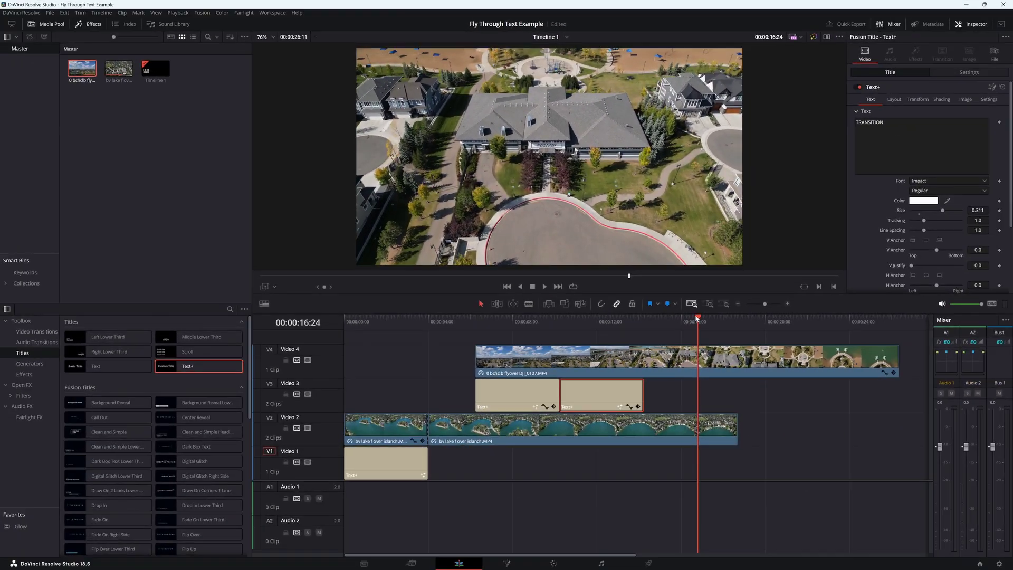
left_click_drag(697, 318, 330, 312)
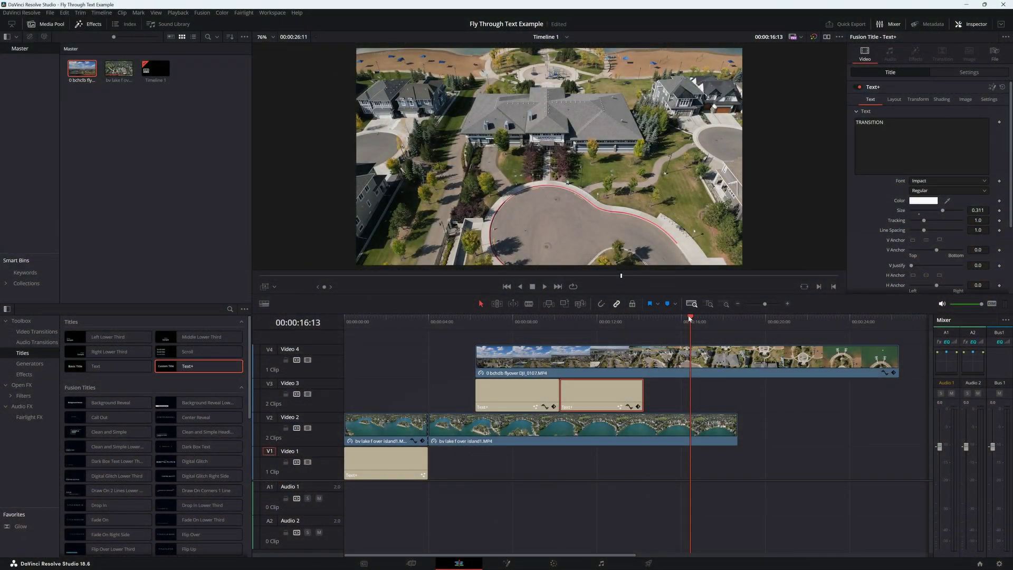
left_click_drag(691, 319, 527, 317)
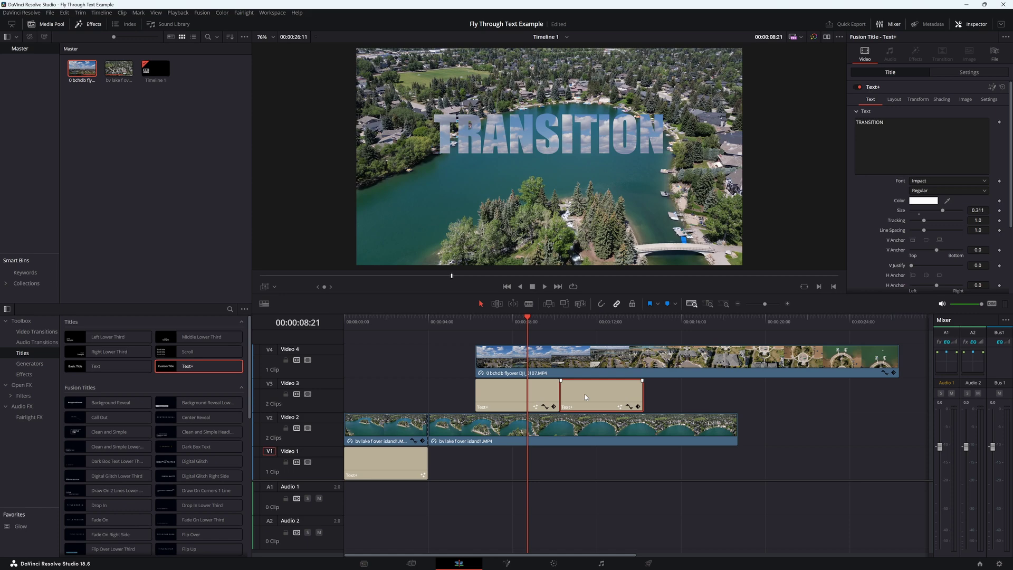
Trim the second TRANSITION title, the V1 INTRO title and the first V2 lake clip, then replay
left_click_drag(641, 392, 599, 392)
left_click_drag(527, 318, 391, 316)
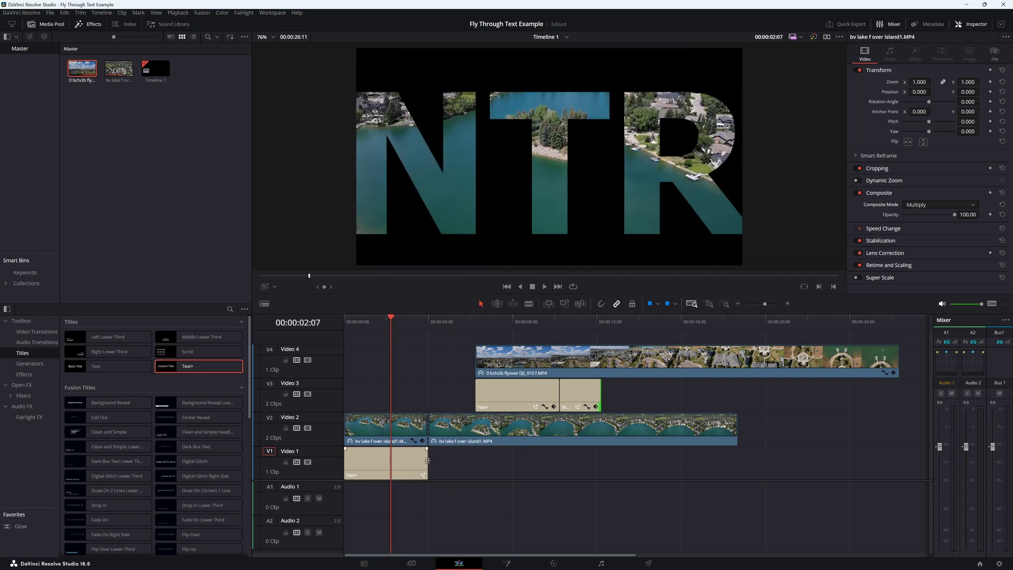
left_click_drag(428, 460, 405, 469)
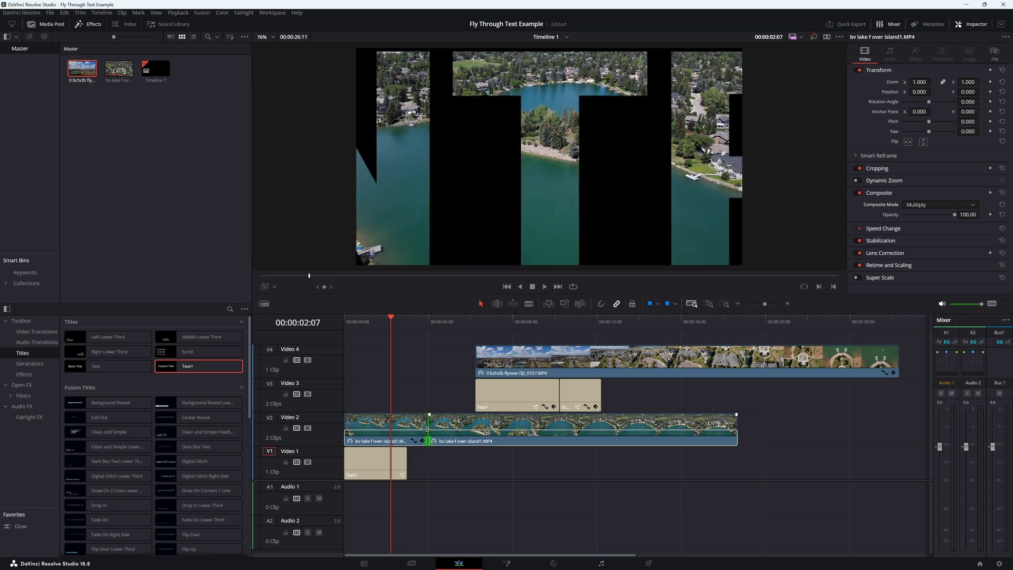
left_click_drag(427, 429, 406, 431)
left_click_drag(394, 319, 308, 317)
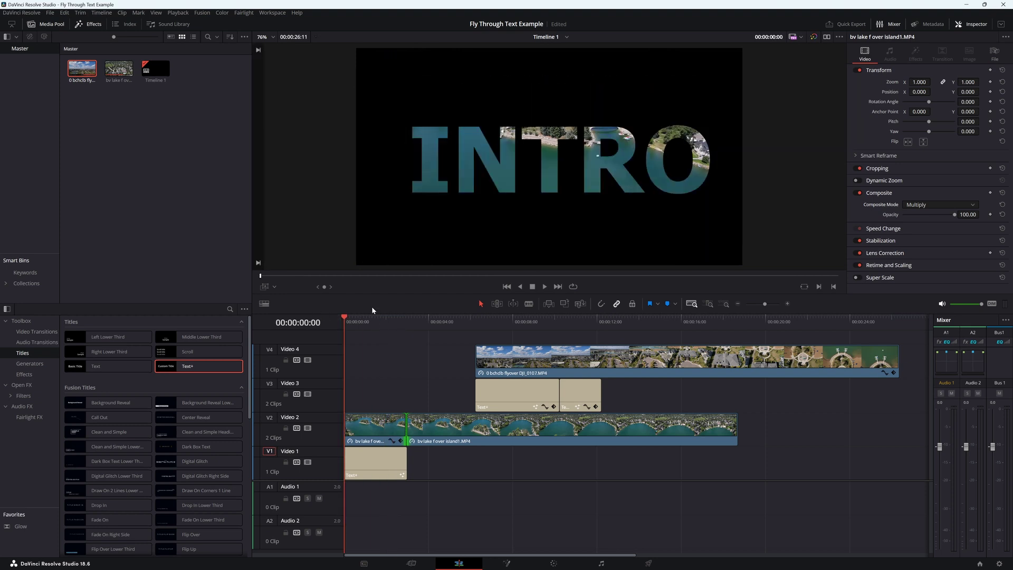
left_click(545, 288)
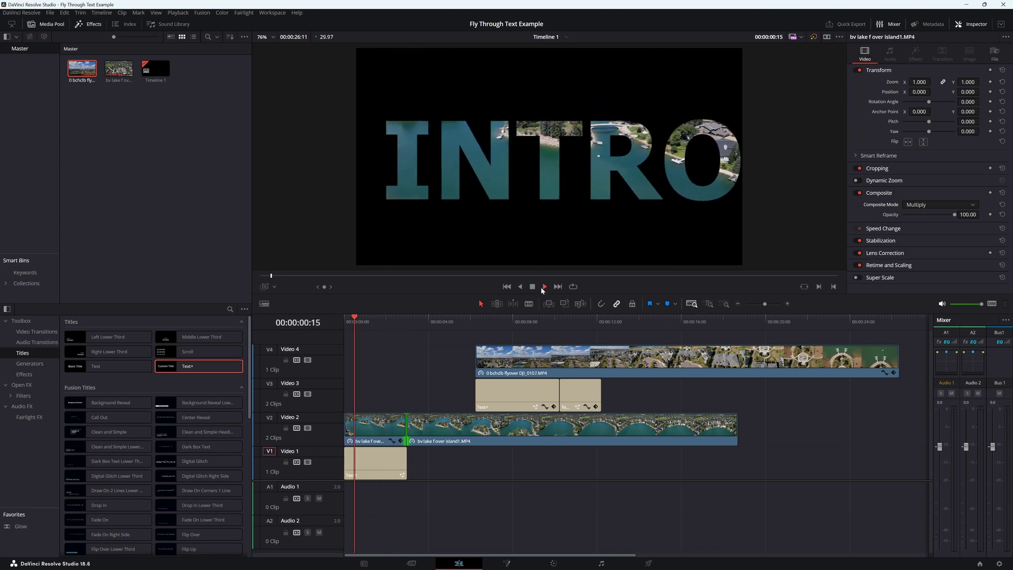